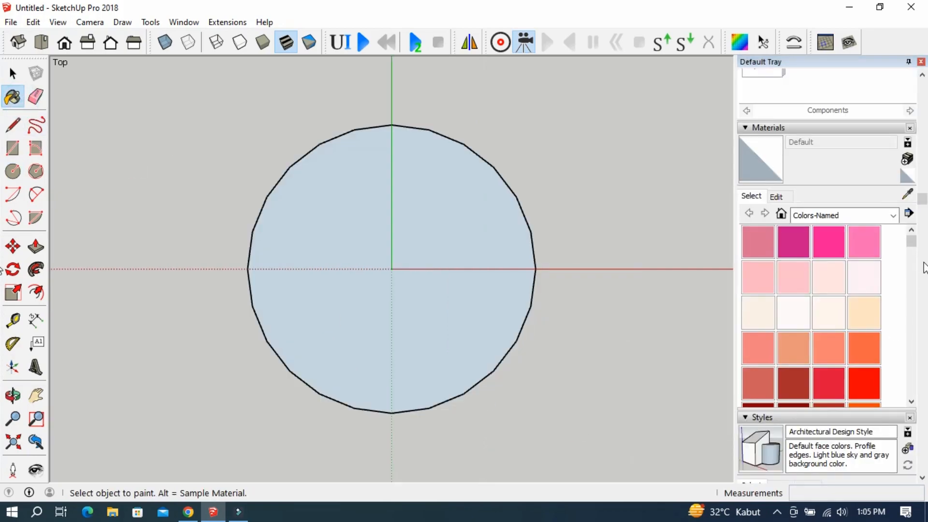
# Step: Set the circle's segment count to 8 to turn it into an octagon, and close the default tray
pyautogui.click(13, 73)
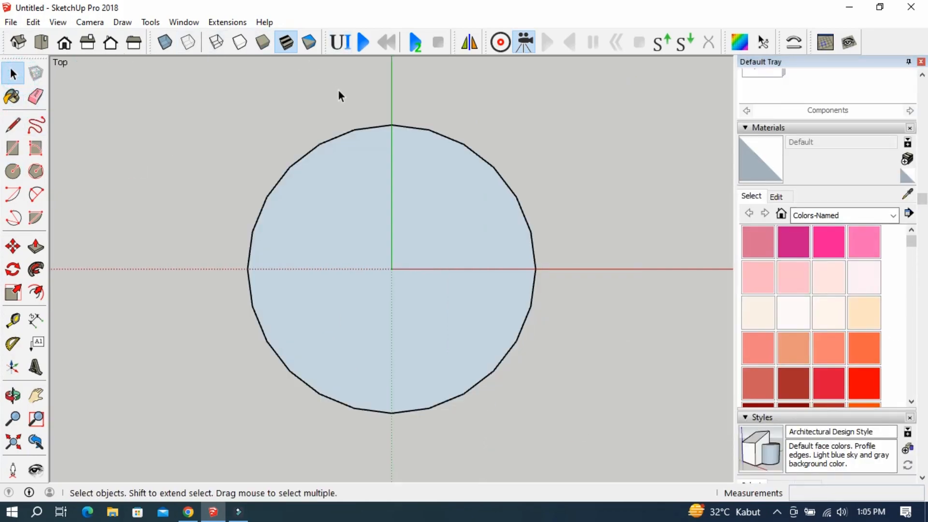
pyautogui.click(352, 131)
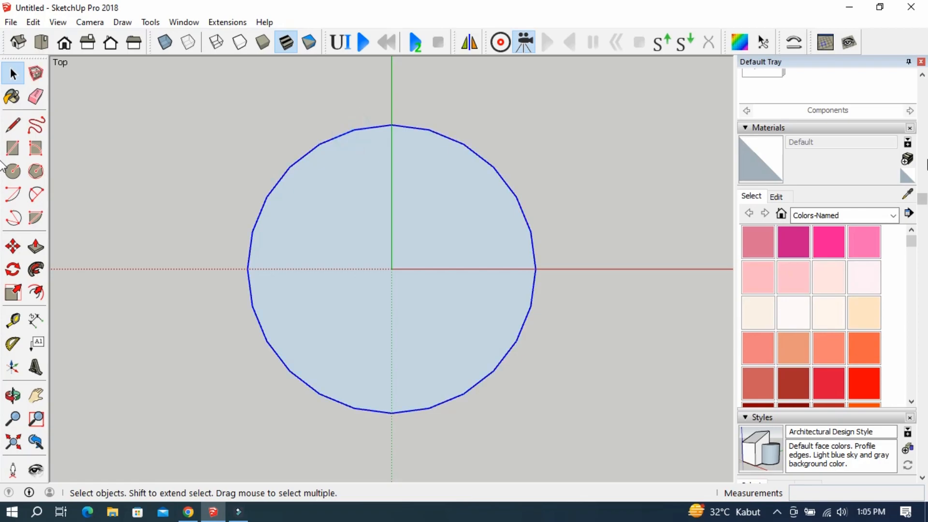
pyautogui.scroll(5, 915, 162)
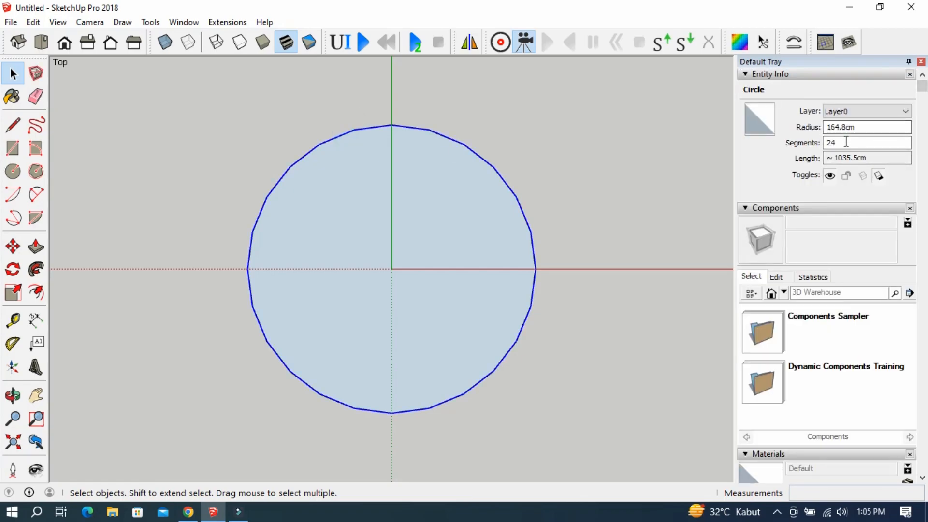
pyautogui.moveTo(843, 141); pyautogui.dragTo(800, 142)
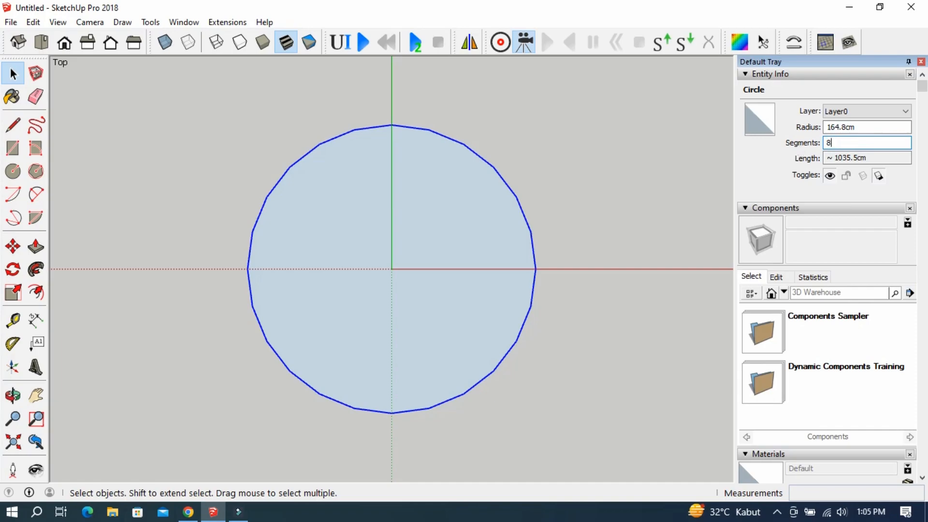
pyautogui.press('Return')
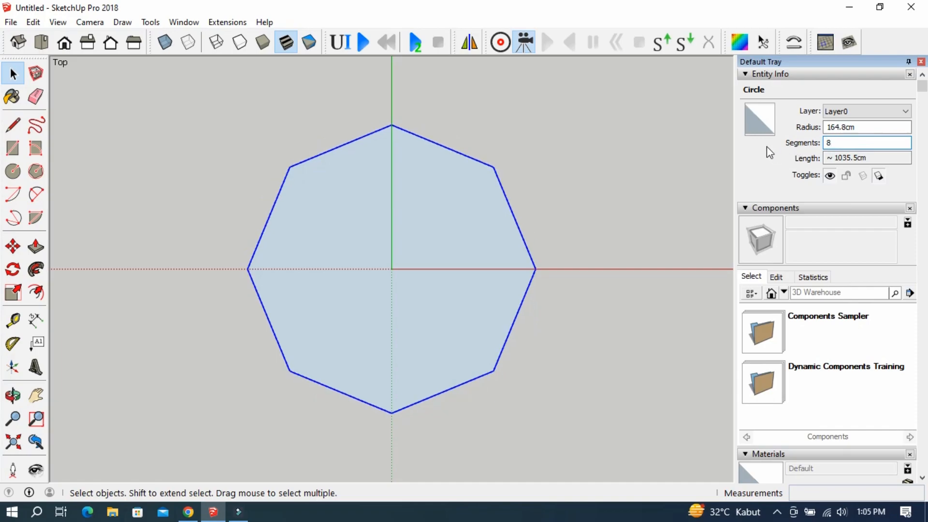
pyautogui.click(920, 62)
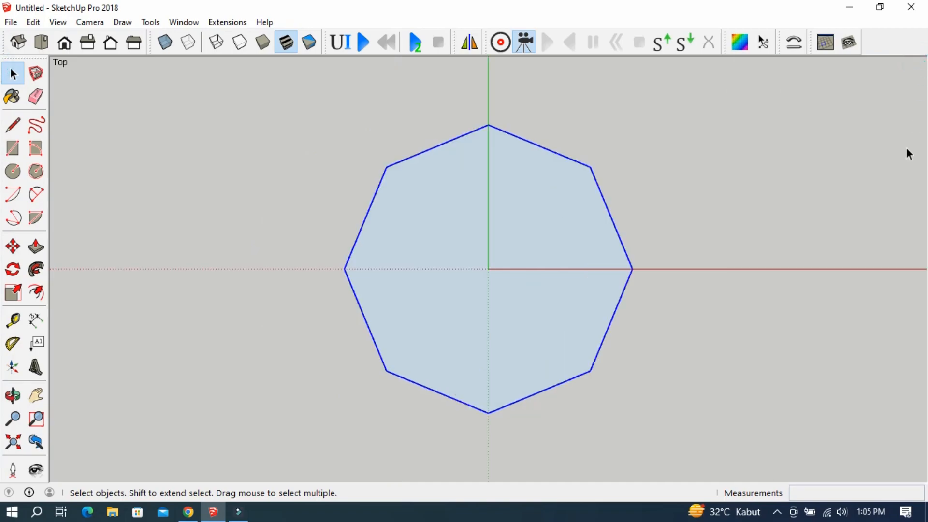
# Step: Draw a circle with a radius of about 62 cm centred on the origin, inside the octagon
pyautogui.click(13, 172)
pyautogui.click(487, 268)
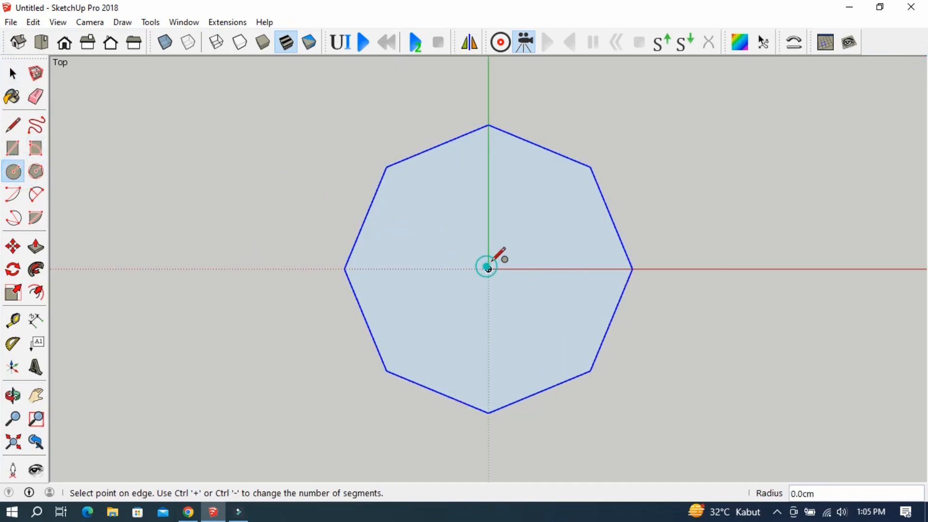
pyautogui.click(529, 234)
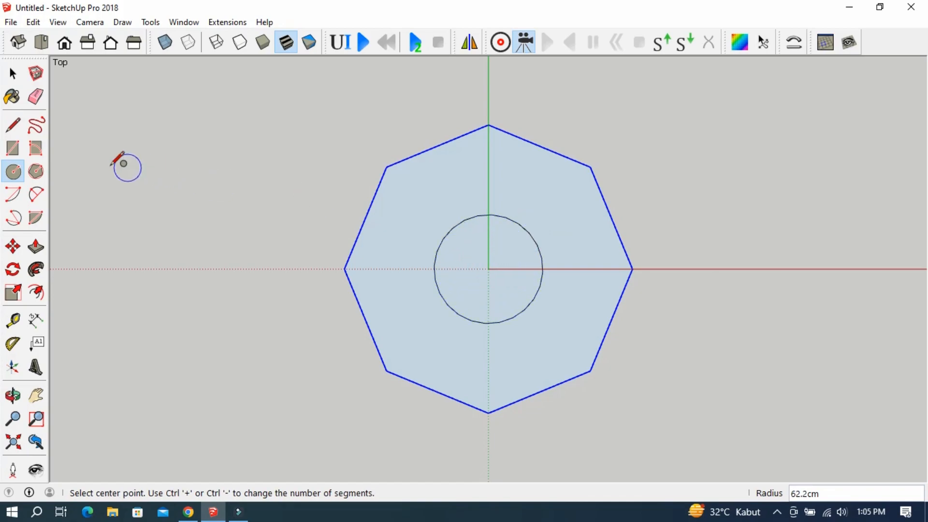
# Step: Draw a line from the octagon's lowest vertex to the centre and on to the adjacent vertex on the red-axis side
pyautogui.click(13, 124)
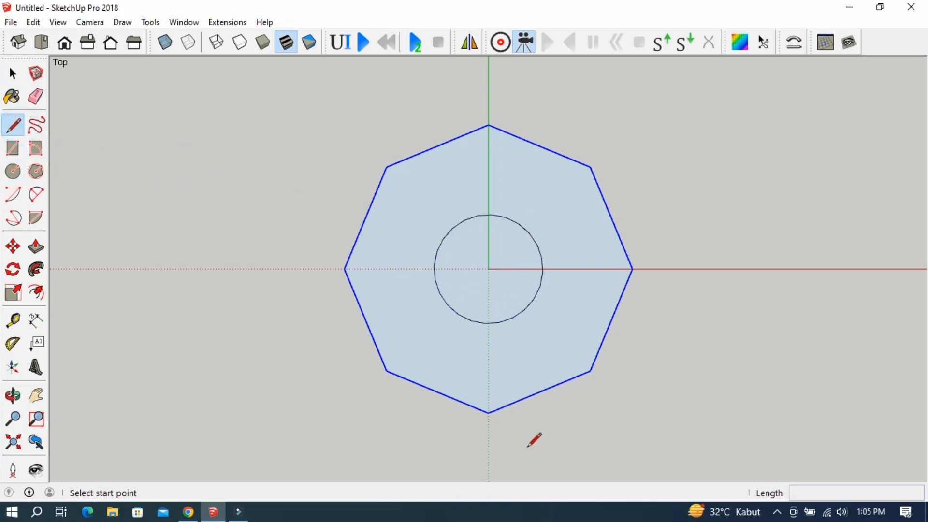
pyautogui.click(488, 413)
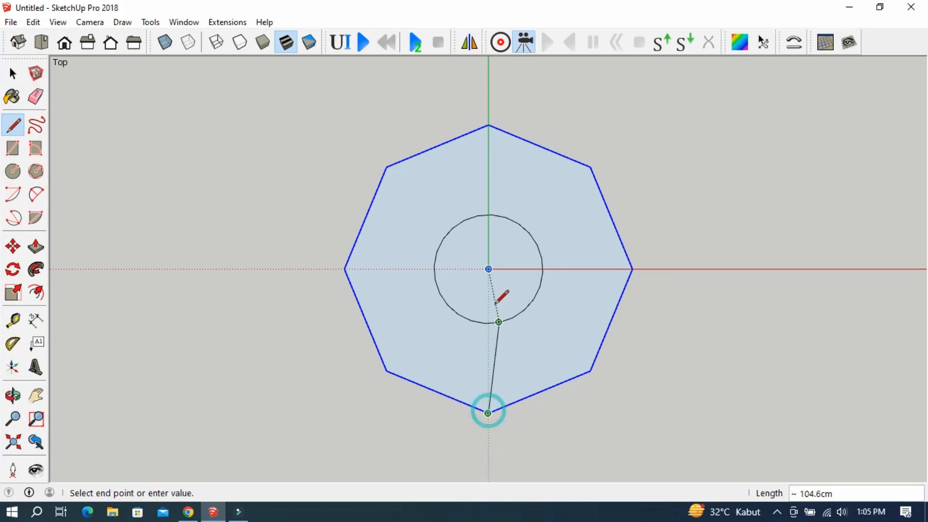
pyautogui.click(488, 269)
pyautogui.click(590, 371)
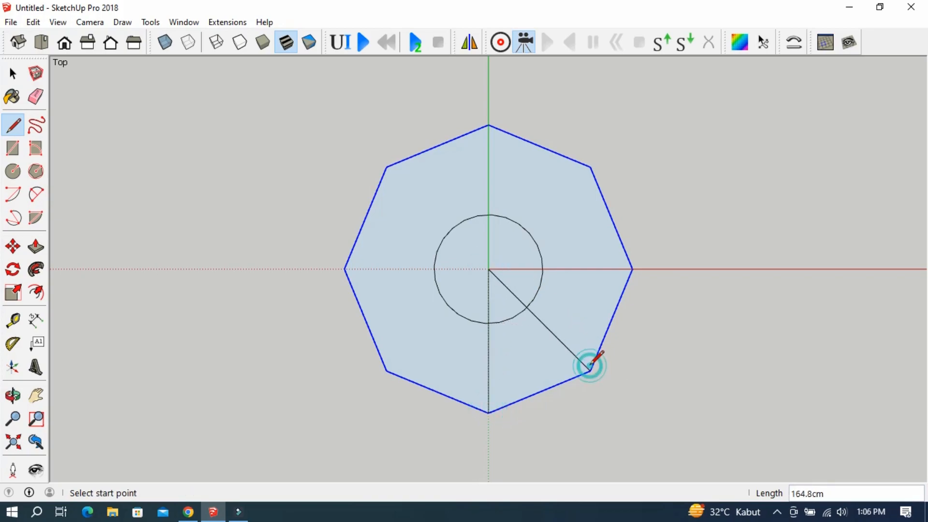
# Step: Delete all geometry except the wedge face between the two radial lines, the inner circle and the octagon edge
pyautogui.click(12, 73)
pyautogui.click(507, 365)
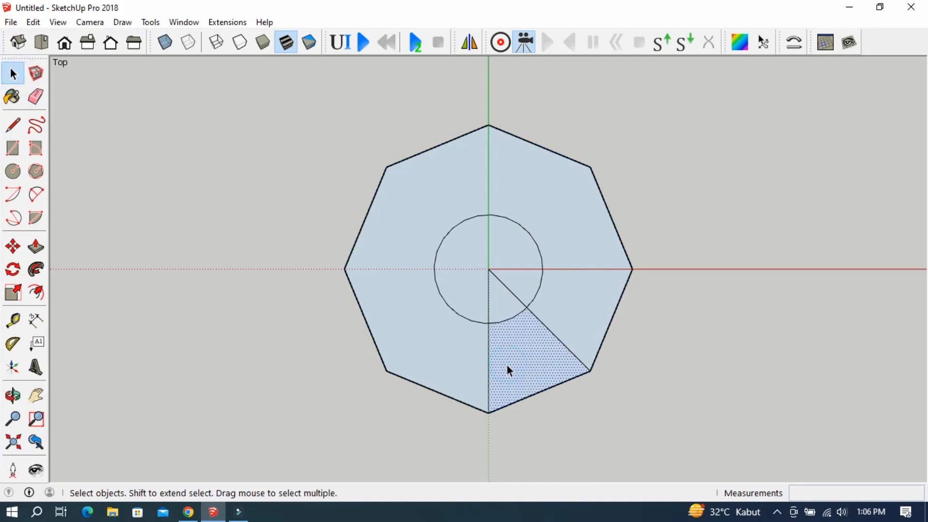
pyautogui.doubleClick(506, 365)
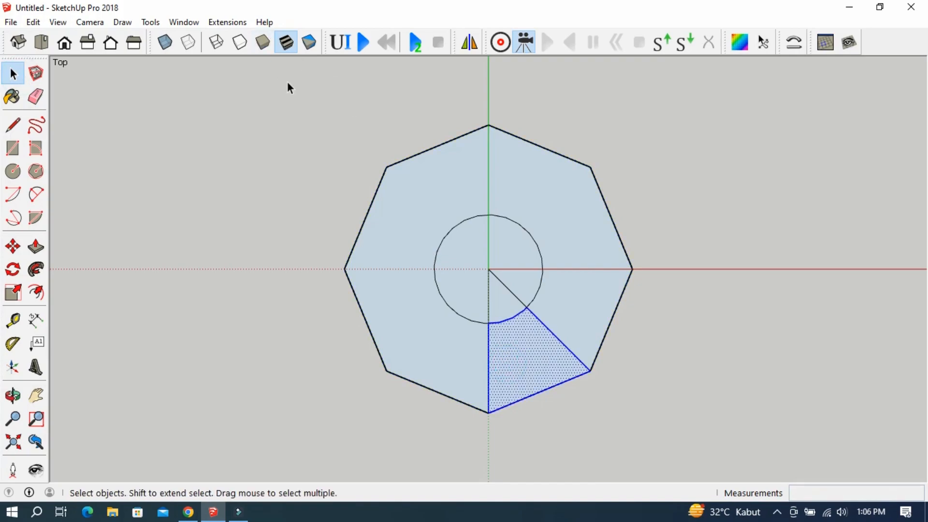
pyautogui.moveTo(287, 80); pyautogui.dragTo(739, 452)
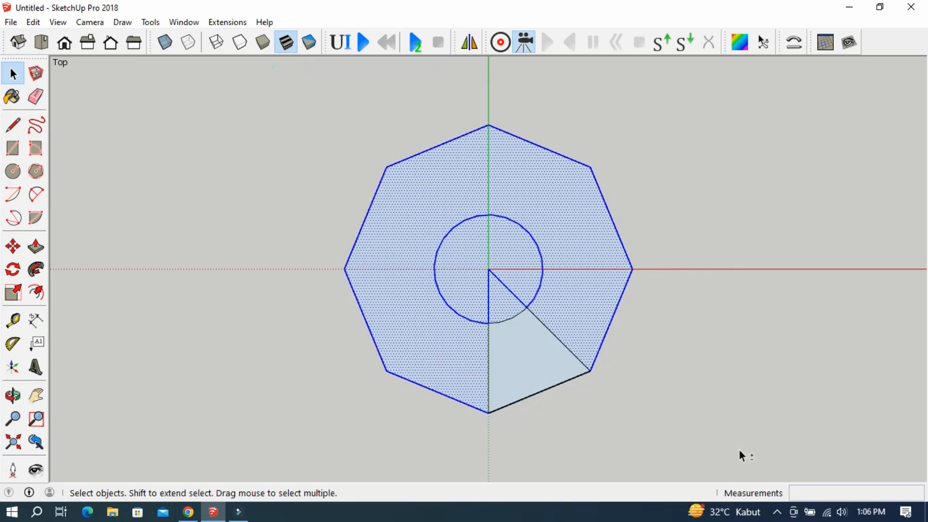
pyautogui.press('Delete')
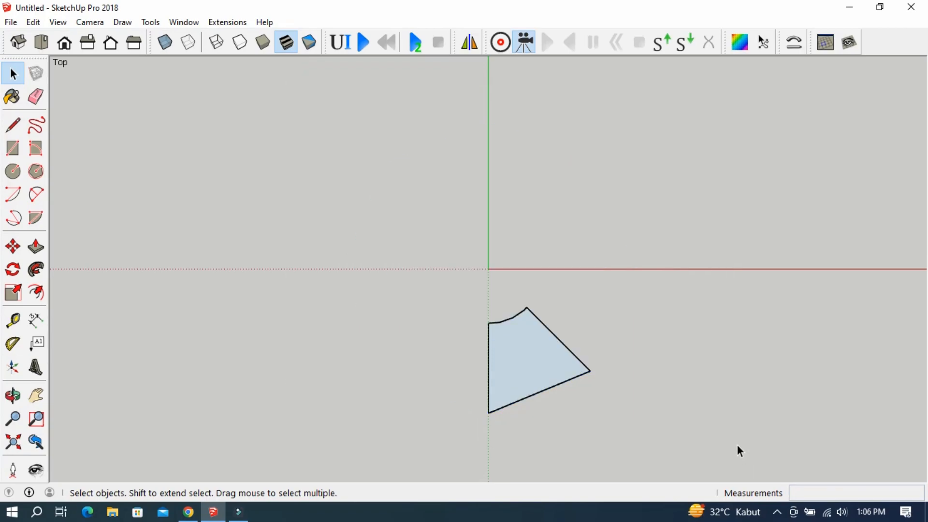
# Step: Group the wedge face with its edges and convert the group to a component with the default settings
pyautogui.doubleClick(528, 367)
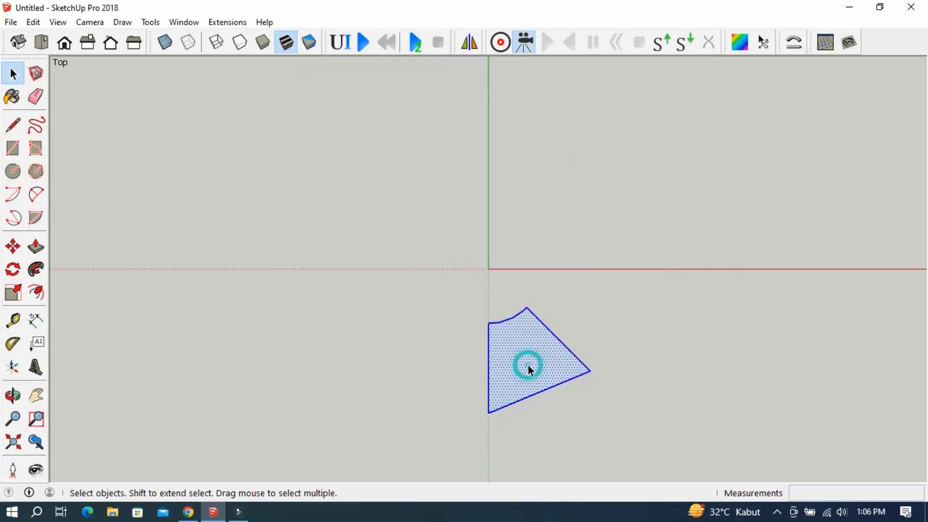
pyautogui.rightClick(528, 366)
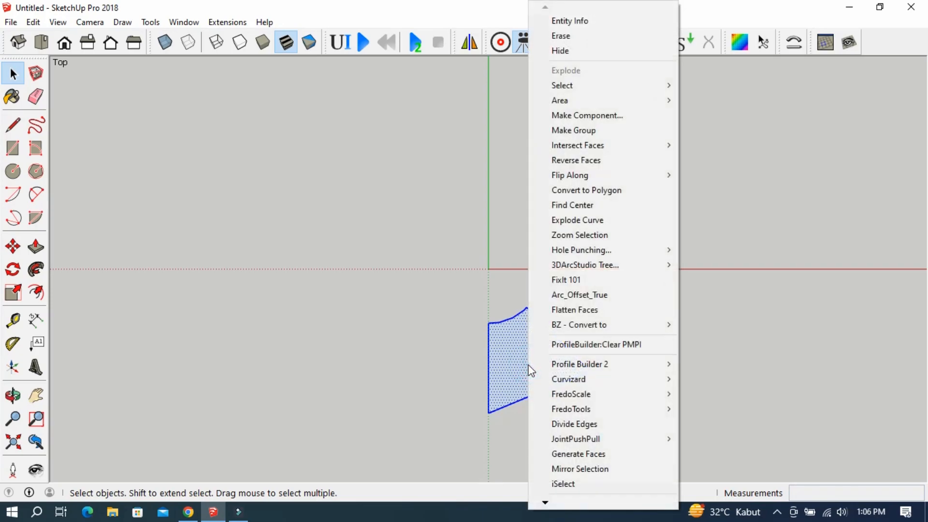
pyautogui.click(581, 129)
pyautogui.rightClick(524, 331)
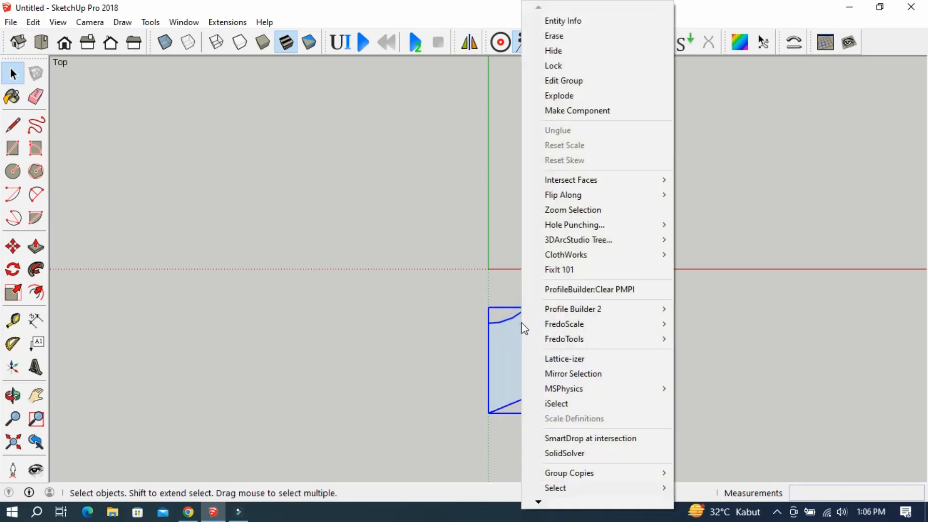
pyautogui.click(576, 114)
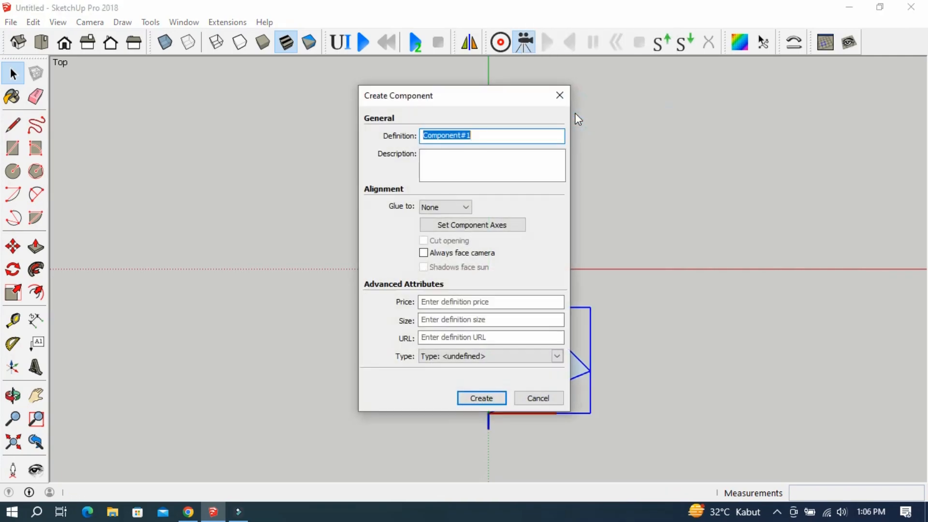
pyautogui.click(475, 400)
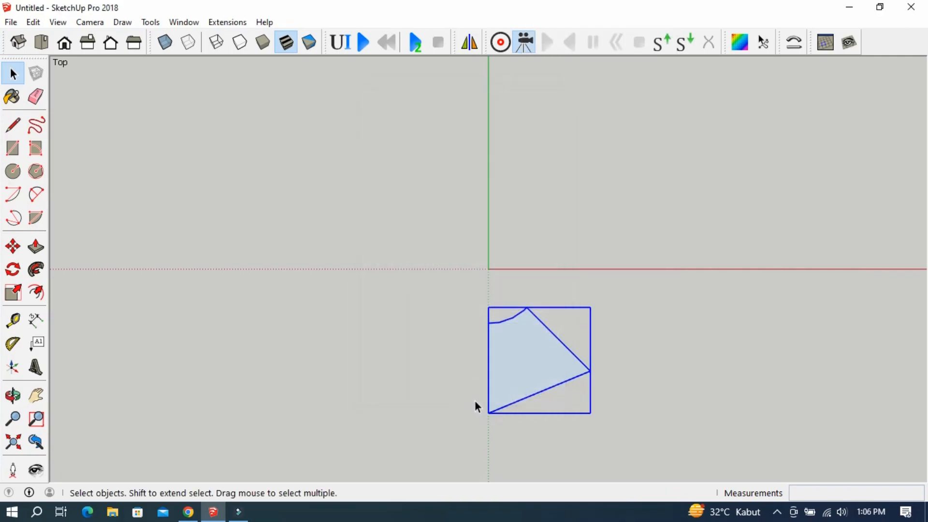
# Step: Copy-rotate the wedge component about the origin onto the neighbouring octagon segment and multiply it with 7x to complete the ring
pyautogui.click(12, 269)
pyautogui.click(488, 269)
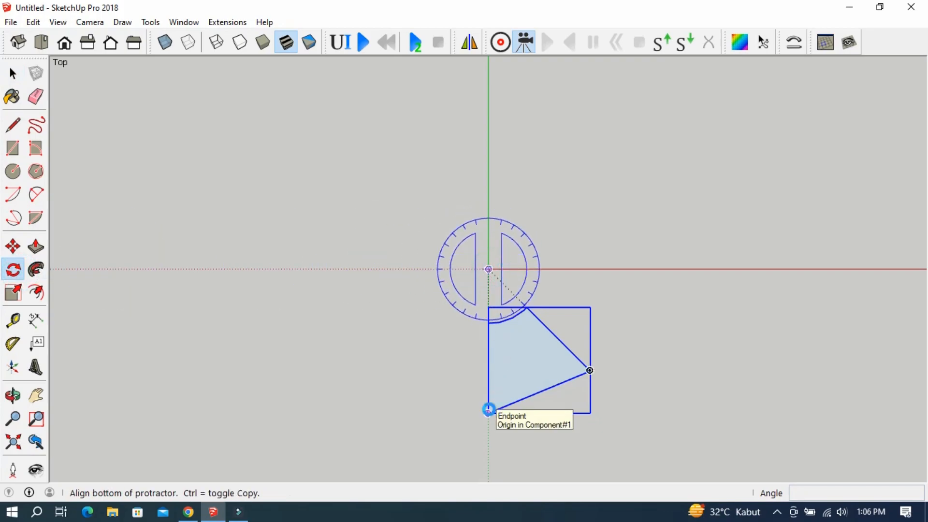
pyautogui.click(488, 409)
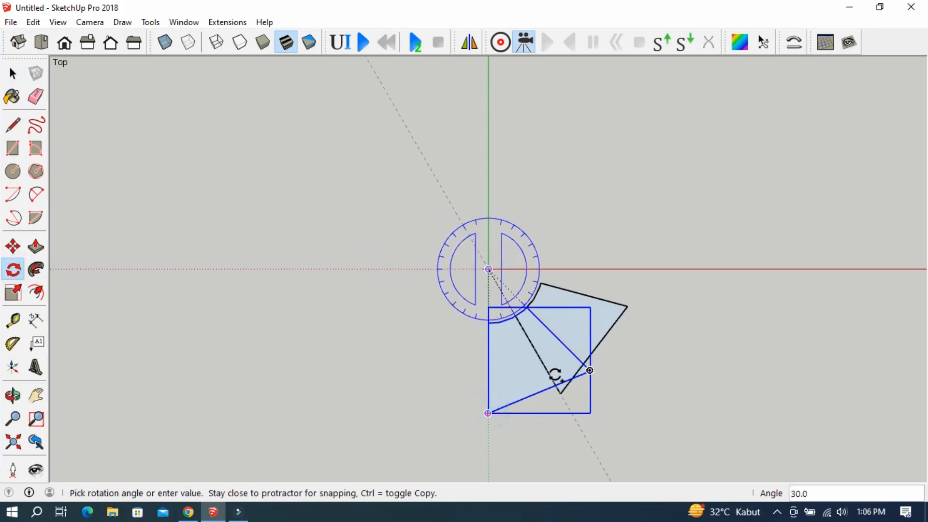
pyautogui.click(582, 368)
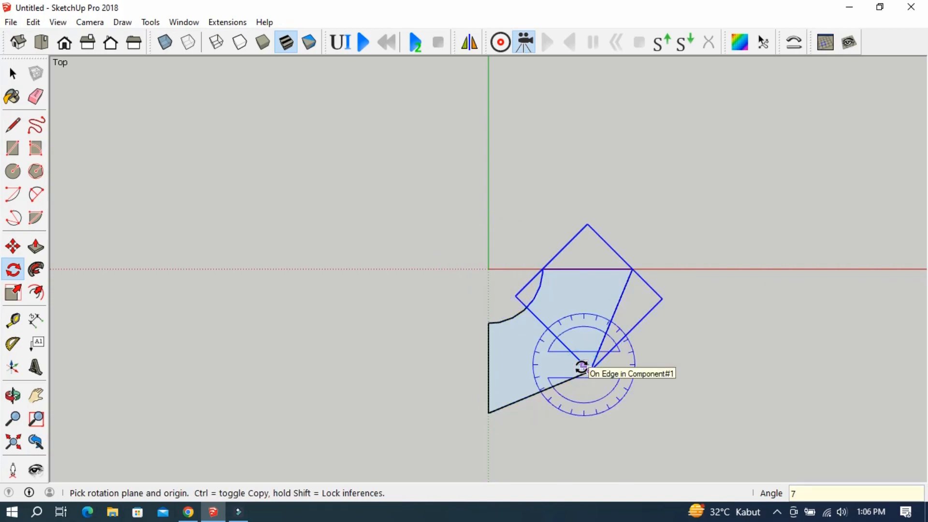
pyautogui.press('Return')
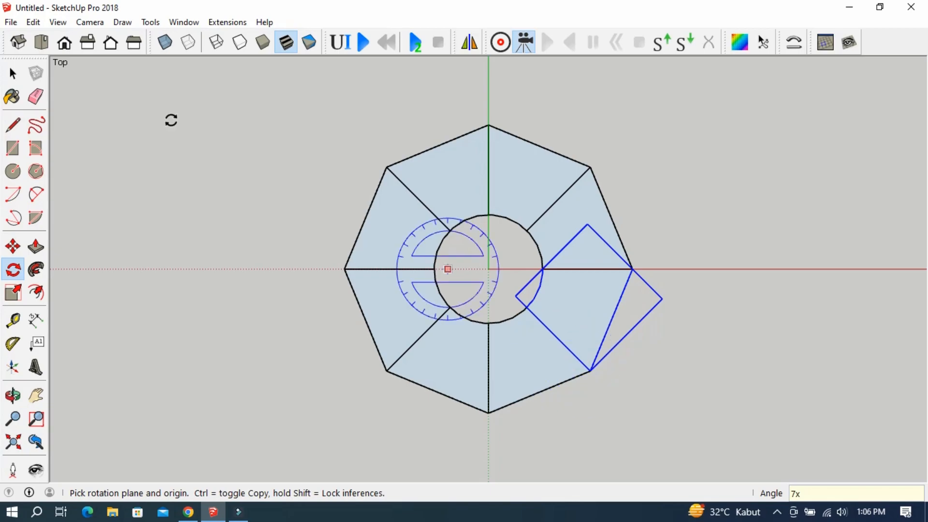
# Step: Open a wedge component for editing in isometric view and extrude its face upward about 82.9 cm
pyautogui.click(17, 43)
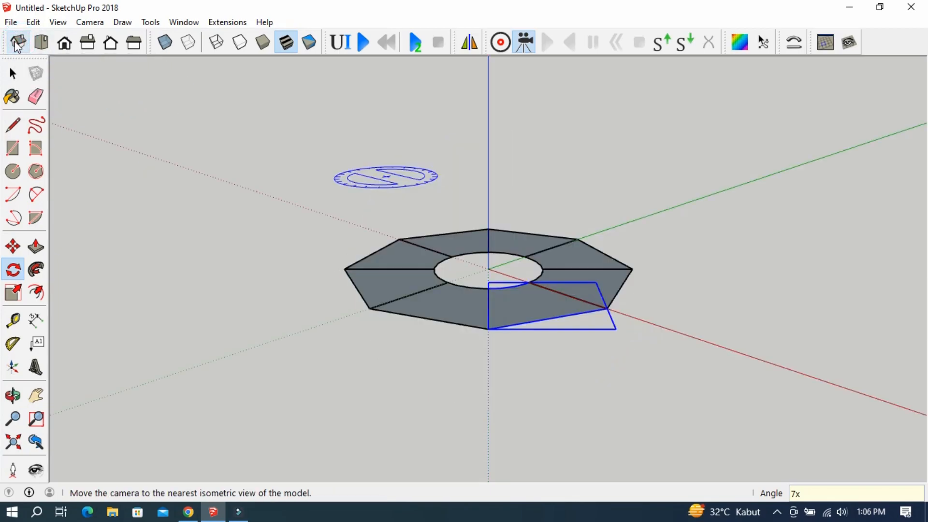
pyautogui.click(13, 73)
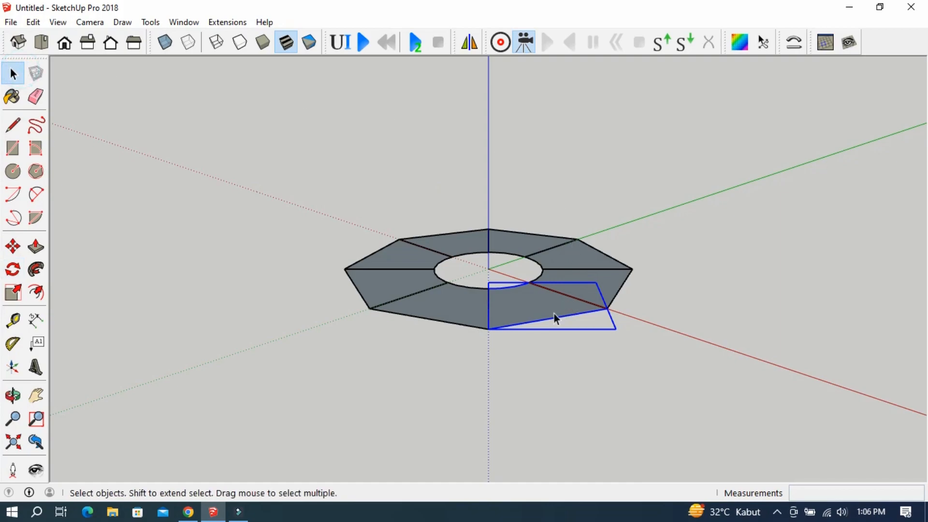
pyautogui.doubleClick(519, 301)
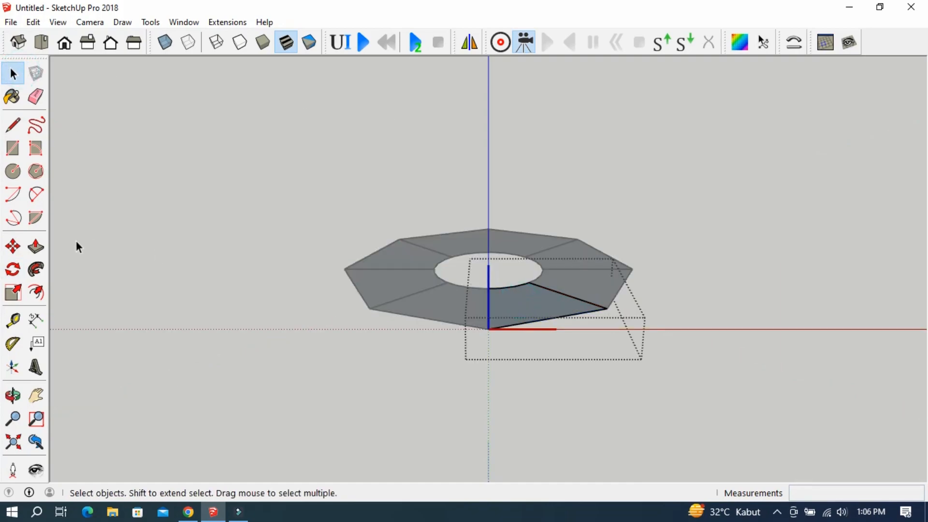
pyautogui.click(36, 247)
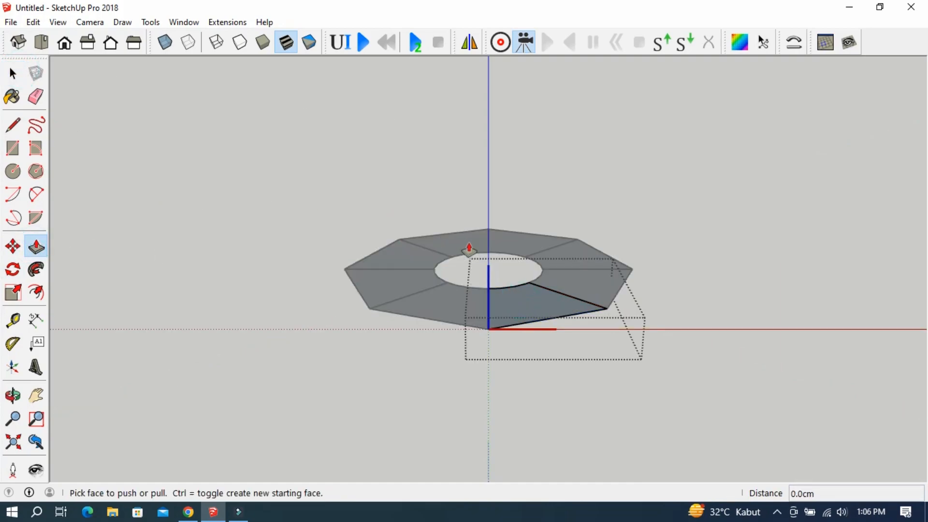
pyautogui.moveTo(507, 312); pyautogui.dragTo(495, 227)
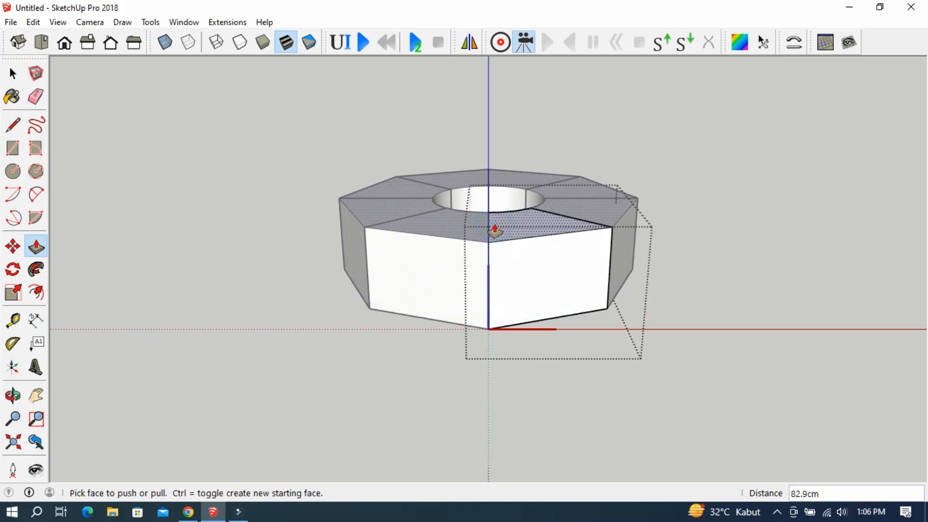
# Step: Offset the wedge's top face outline slightly inward to make an inset panel, working from the top view
pyautogui.click(45, 44)
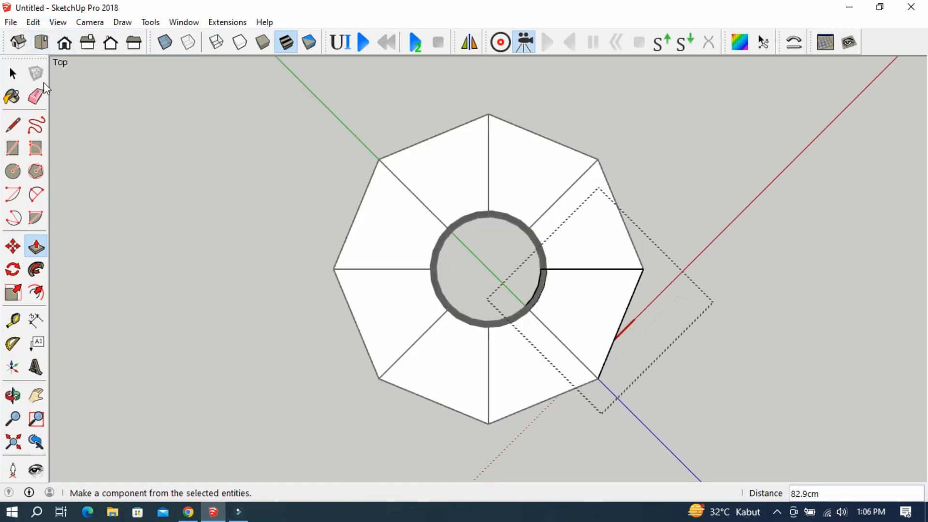
pyautogui.click(34, 295)
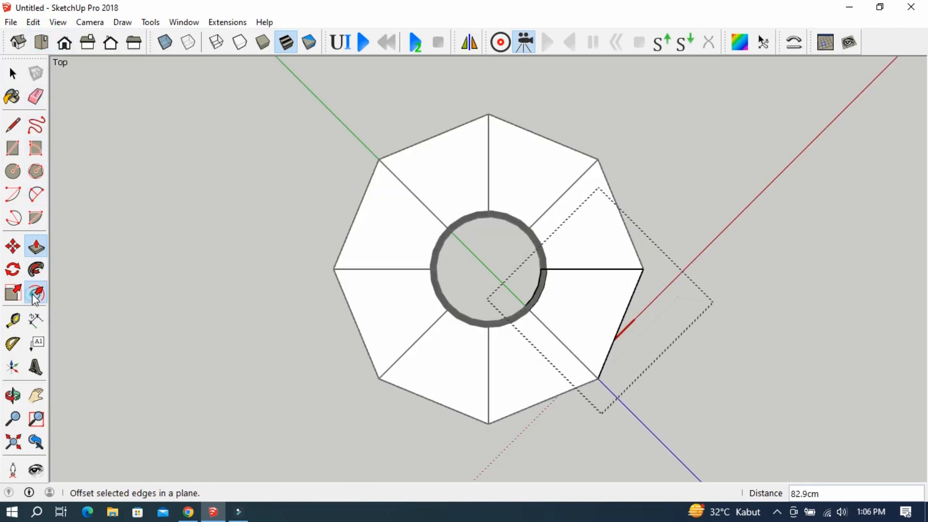
pyautogui.click(570, 312)
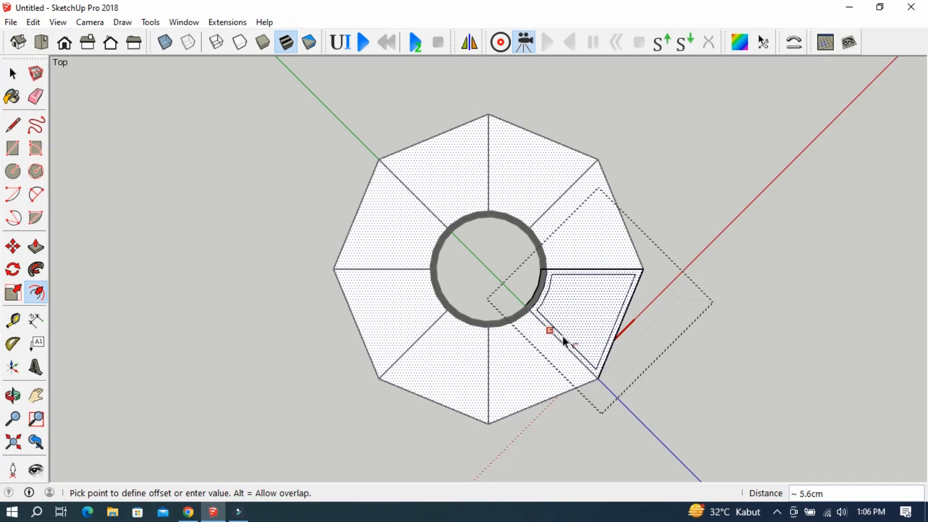
pyautogui.click(561, 331)
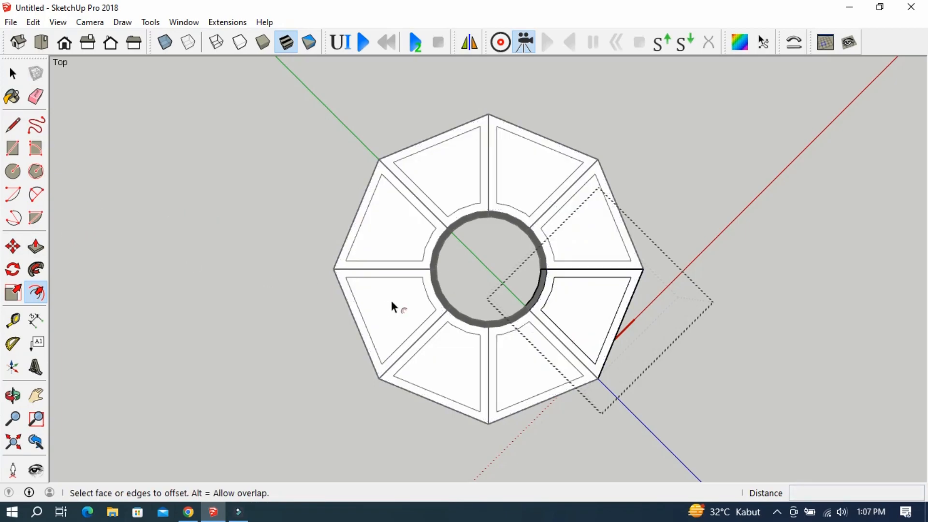
# Step: Push the wedge's inset top panel down 82.9 cm through the full height to hollow out the wedge
pyautogui.click(18, 42)
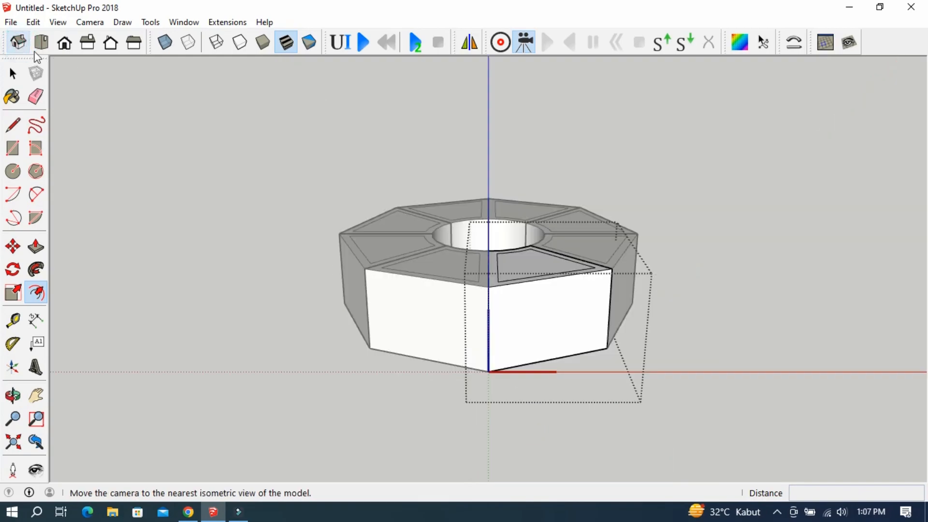
pyautogui.click(36, 247)
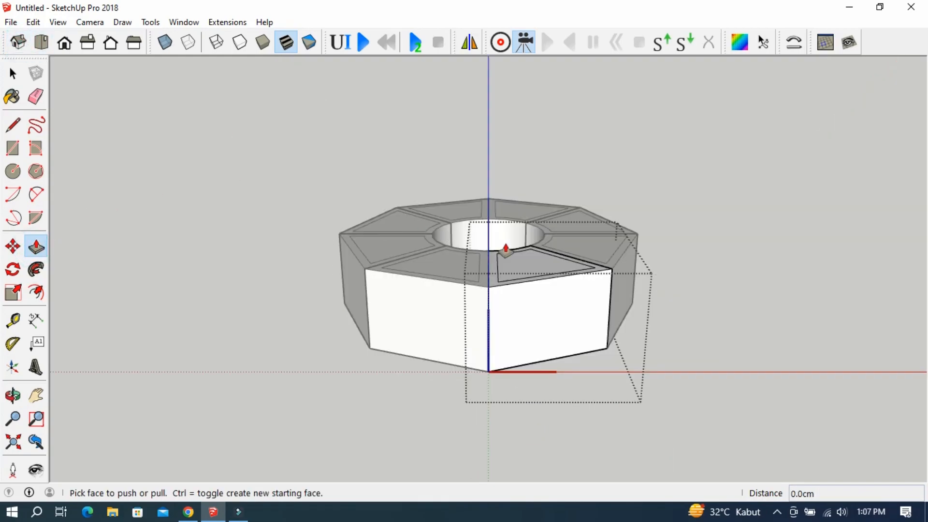
pyautogui.moveTo(516, 269); pyautogui.dragTo(488, 377)
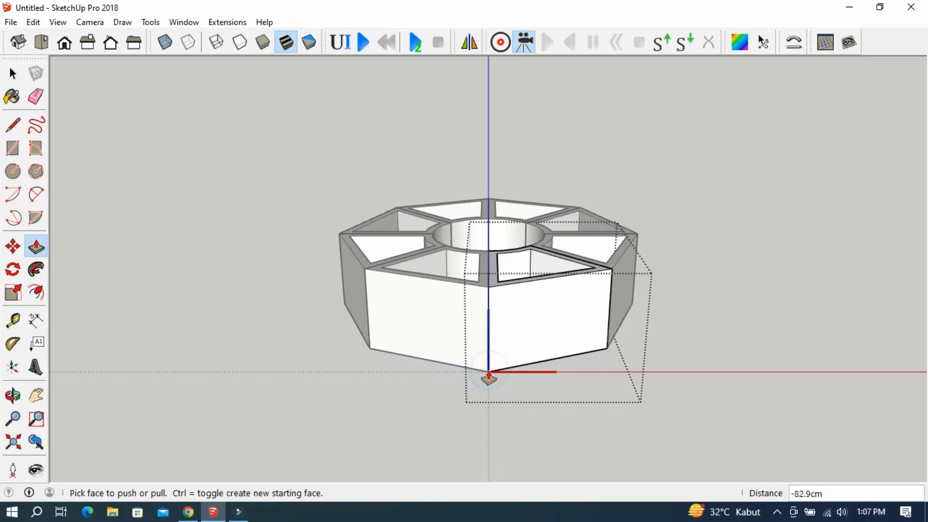
# Step: Offset the outline of the wedge's outer side face inward to form an inset rectangular panel
pyautogui.click(36, 291)
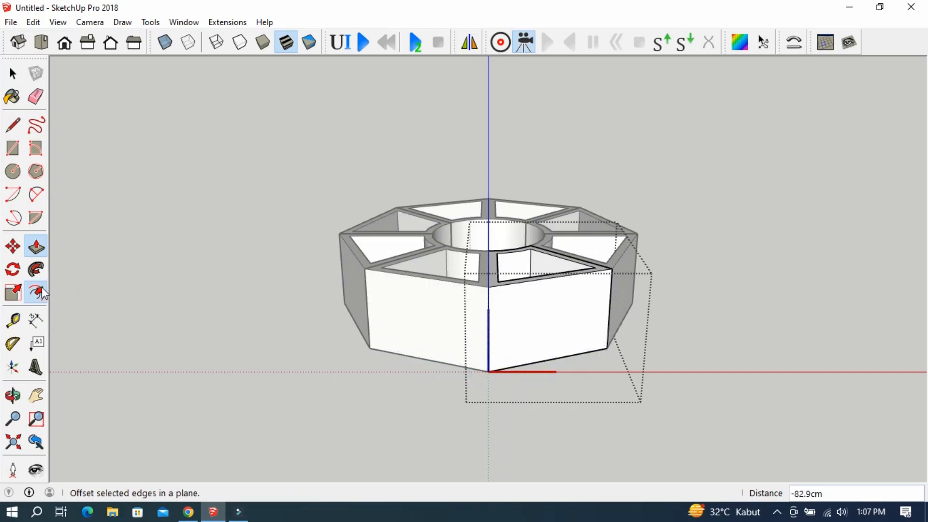
pyautogui.click(527, 298)
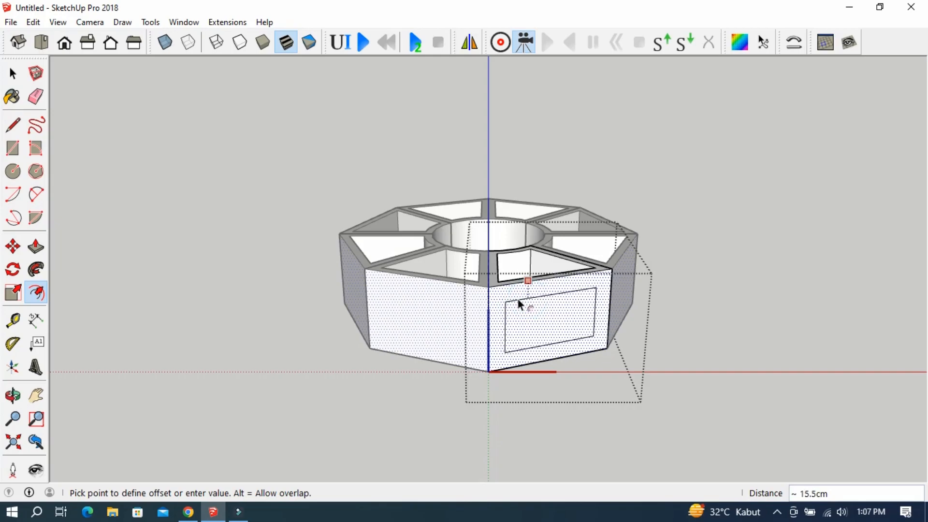
pyautogui.click(517, 304)
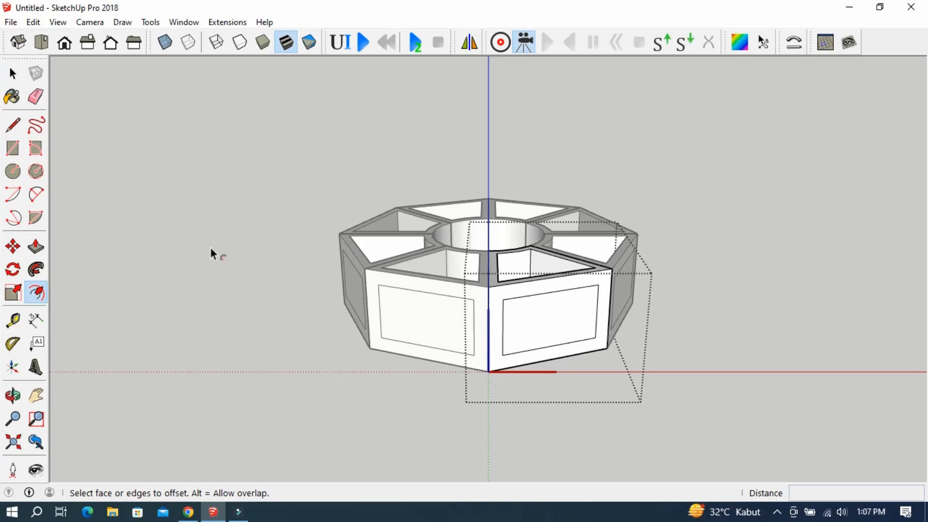
# Step: Push the wedge's inset side panel inward about 8.7 cm to cut an opening and leave component editing
pyautogui.click(36, 246)
pyautogui.click(557, 302)
pyautogui.click(501, 283)
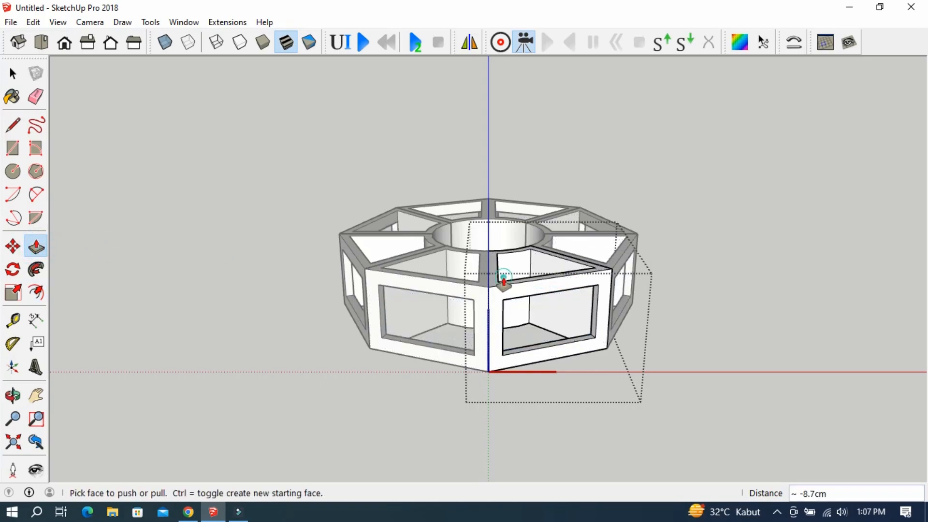
pyautogui.moveTo(558, 220); pyautogui.dragTo(381, 285, button='middle')
pyautogui.scroll(4, 599, 233)
pyautogui.moveTo(485, 344); pyautogui.dragTo(680, 338, button='middle')
pyautogui.scroll(-3, 679, 341)
pyautogui.scroll(-1, 646, 334)
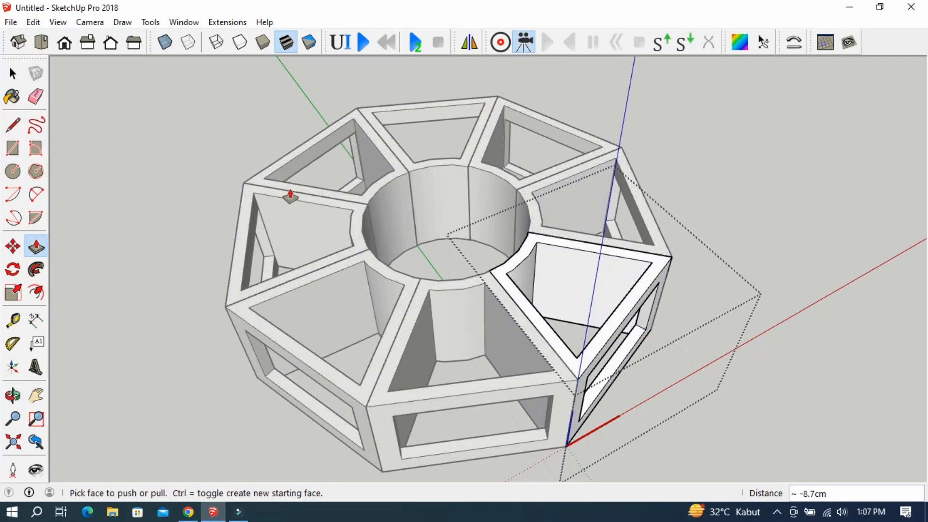
pyautogui.scroll(-1, 291, 196)
pyautogui.click(16, 74)
pyautogui.click(228, 122)
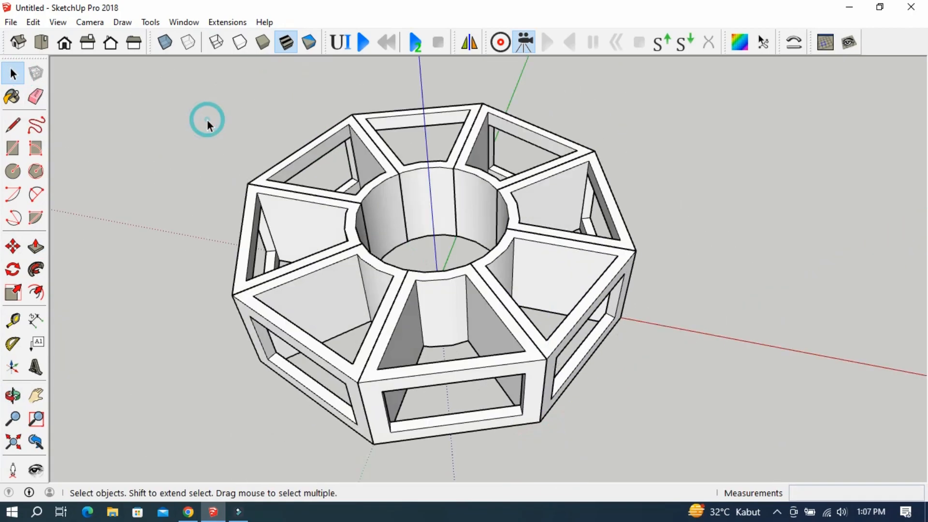
# Step: Draw a circle of about 253 cm radius on the ground plane, centred on the origin around the octagonal ring
pyautogui.moveTo(468, 283); pyautogui.dragTo(427, 291, button='middle')
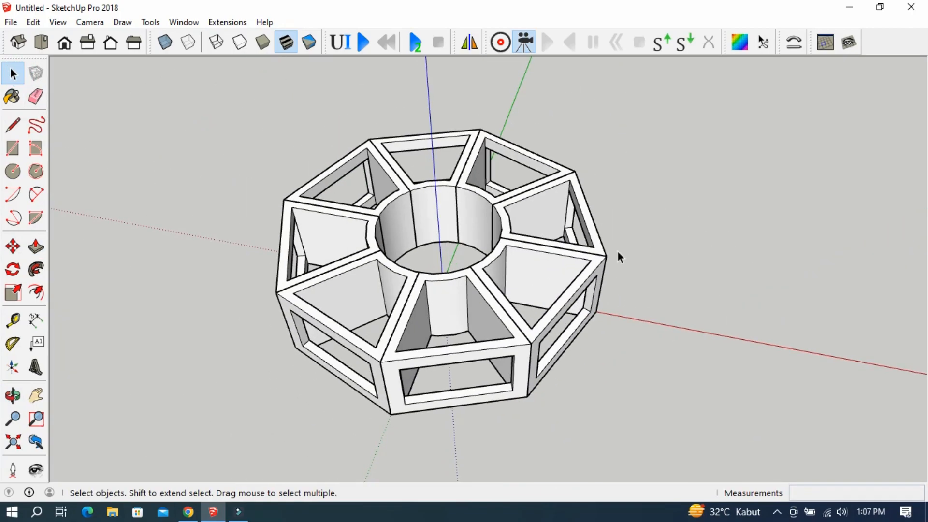
pyautogui.moveTo(617, 251); pyautogui.dragTo(573, 310, button='middle')
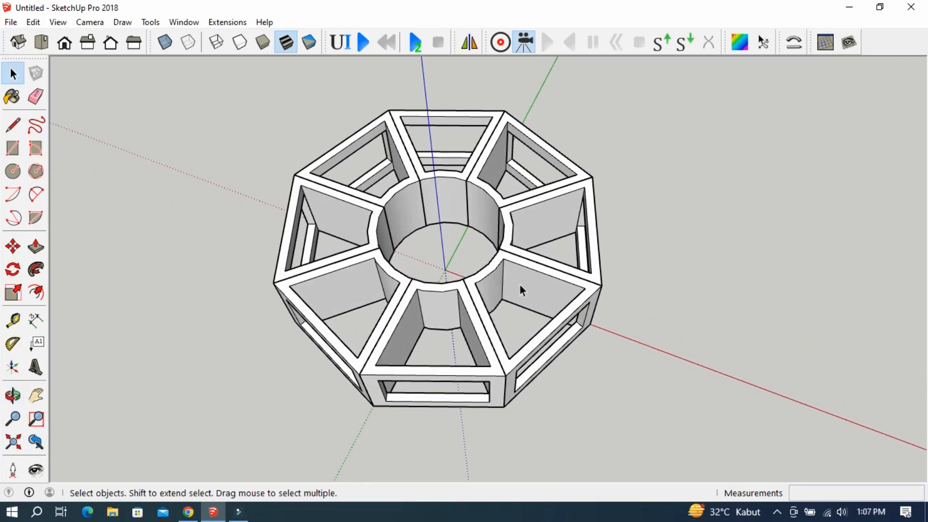
pyautogui.click(13, 171)
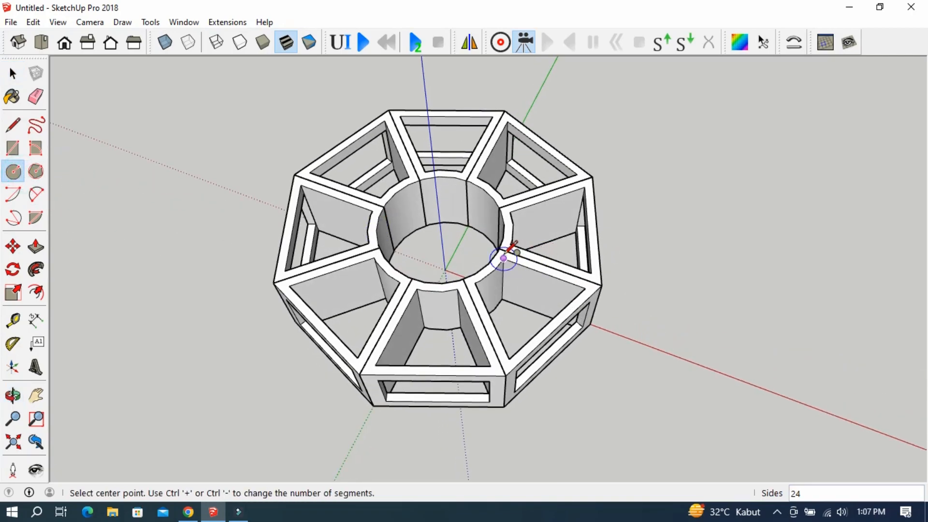
pyautogui.click(444, 269)
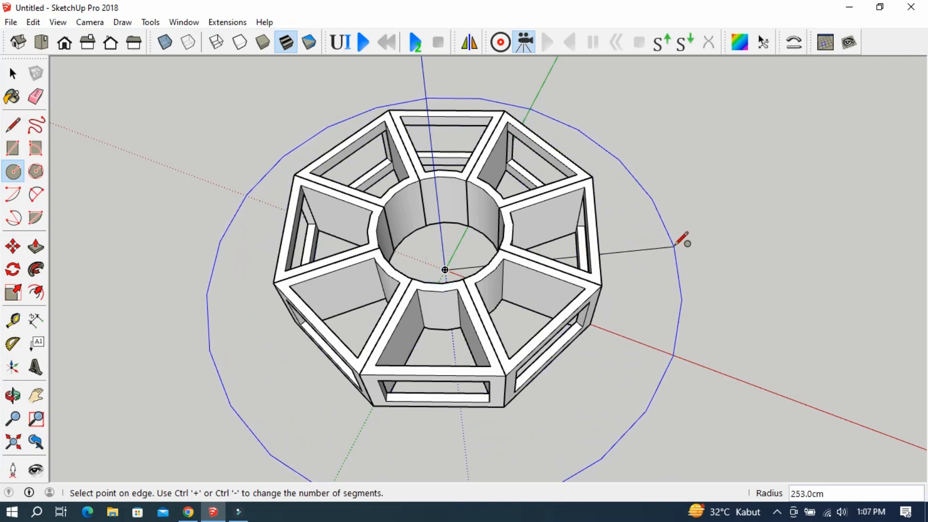
pyautogui.click(675, 246)
pyautogui.click(11, 73)
pyautogui.click(11, 73)
pyautogui.scroll(-3, 200, 106)
pyautogui.moveTo(375, 354); pyautogui.dragTo(382, 148, button='middle')
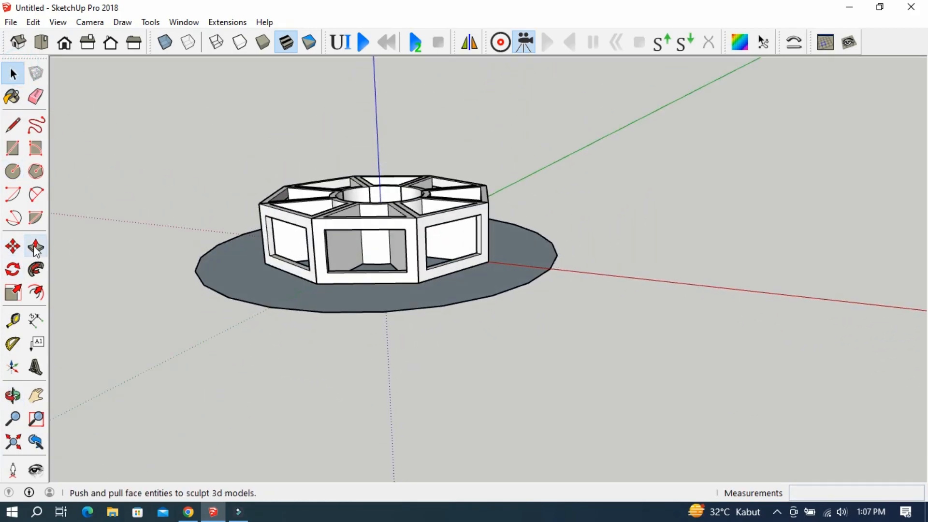
pyautogui.click(36, 246)
pyautogui.click(12, 73)
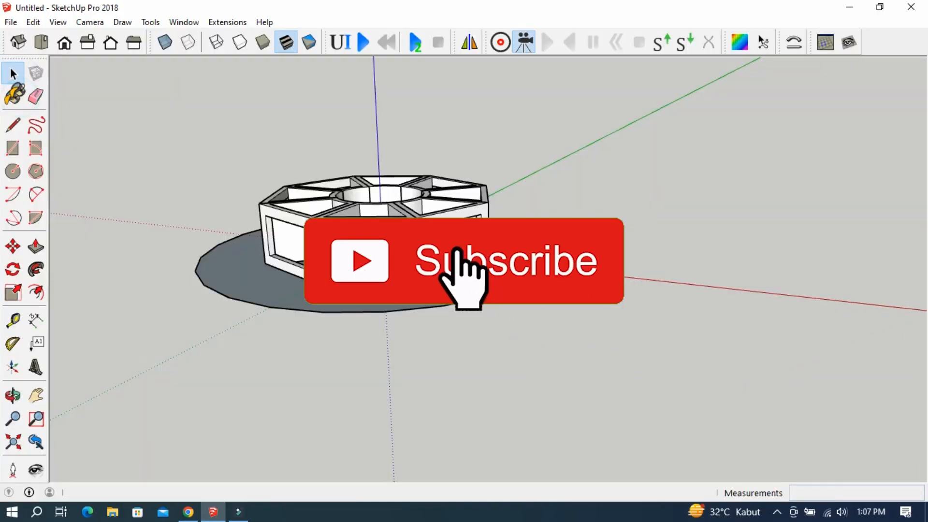
# Step: Set the large circle's segment count to 72 in its entity information and close the tray
pyautogui.click(12, 98)
pyautogui.click(13, 73)
pyautogui.scroll(-2, 574, 286)
pyautogui.scroll(4, 309, 233)
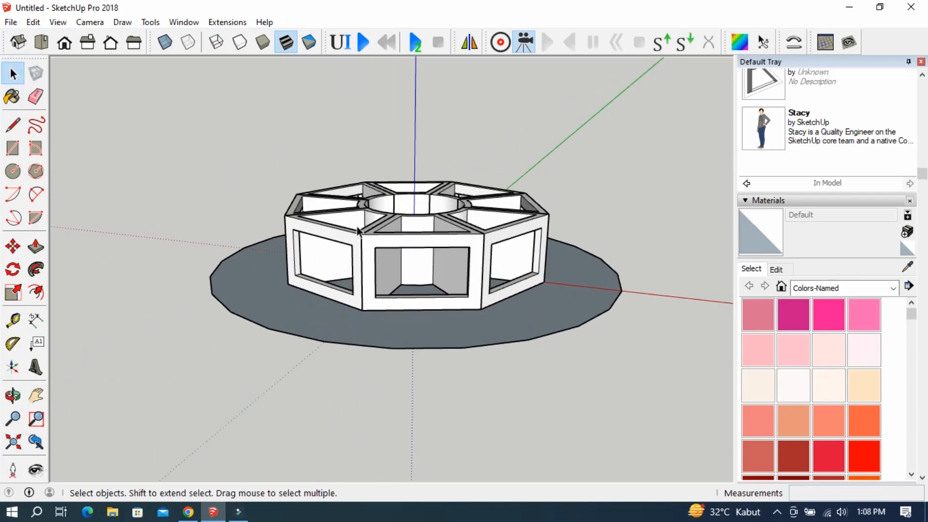
pyautogui.click(599, 341)
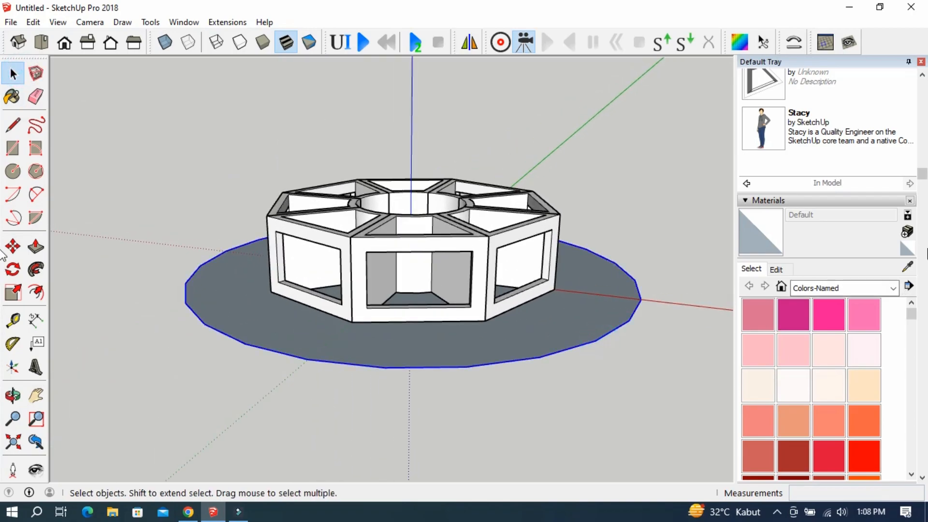
pyautogui.moveTo(922, 174); pyautogui.dragTo(922, 86)
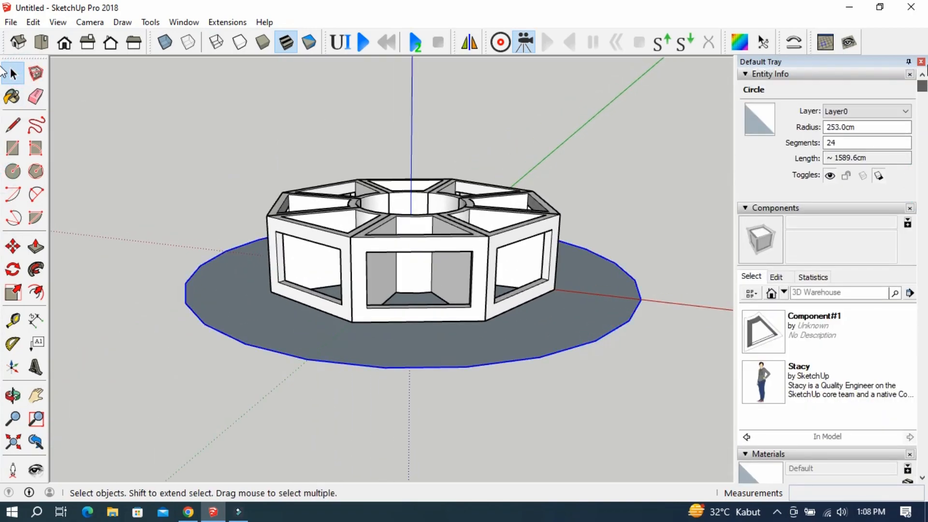
pyautogui.click(845, 142)
pyautogui.moveTo(846, 142); pyautogui.dragTo(817, 145)
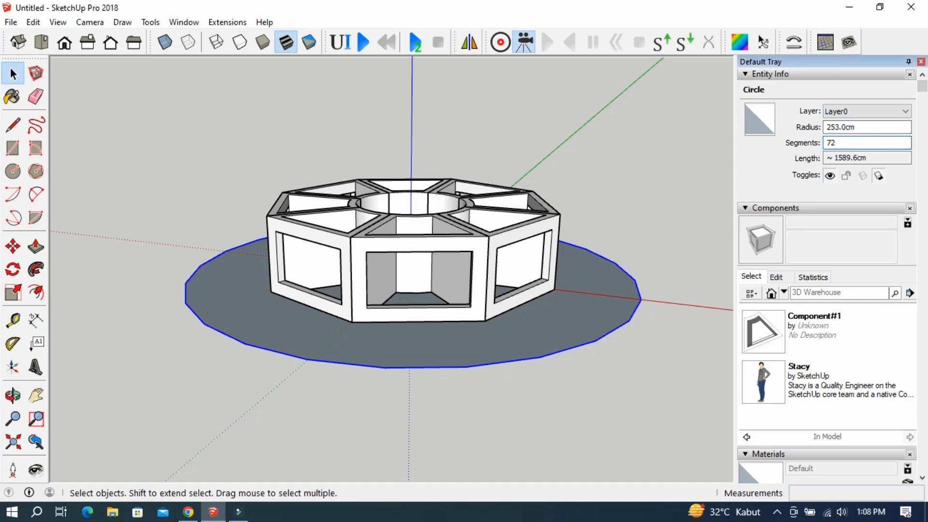
pyautogui.write('72')
pyautogui.press('Return')
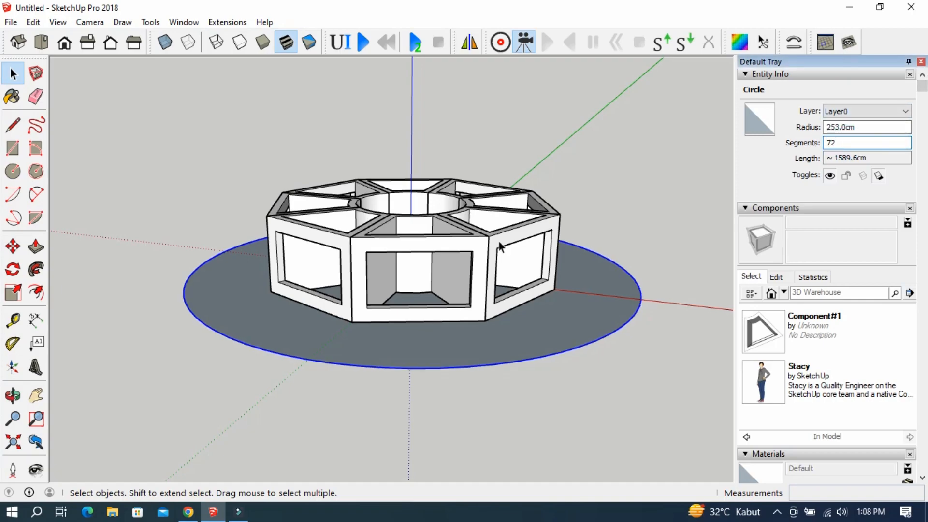
pyautogui.click(920, 62)
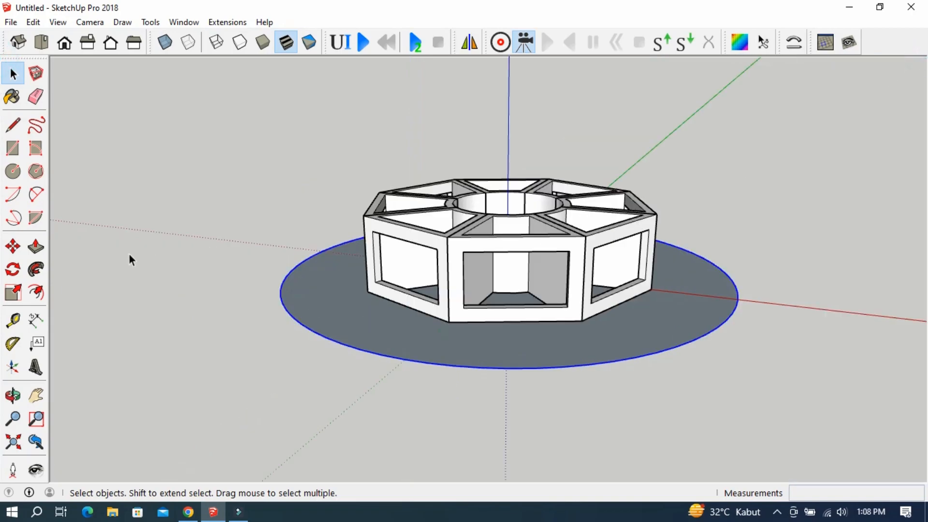
# Step: Extrude the circle's face upward about 5.6 cm to make a thin round slab
pyautogui.click(35, 246)
pyautogui.scroll(2, 282, 294)
pyautogui.click(281, 294)
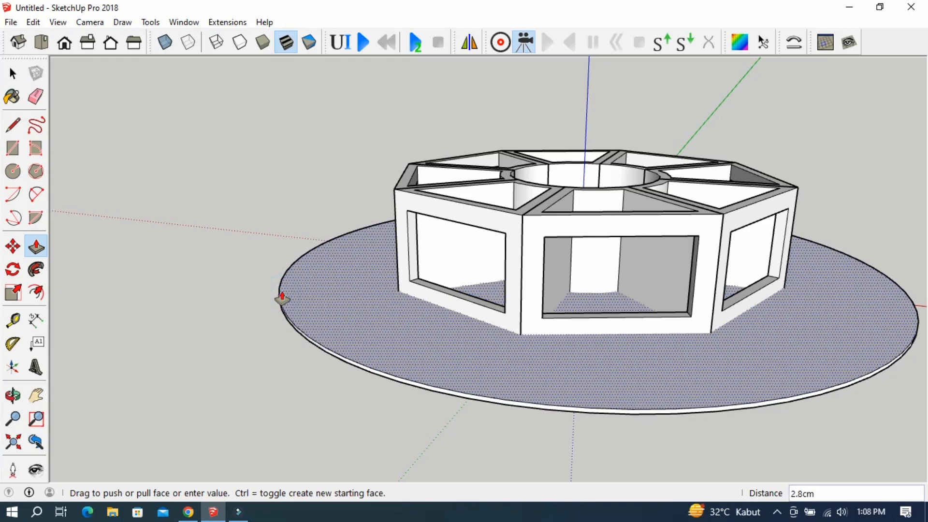
pyautogui.click(282, 295)
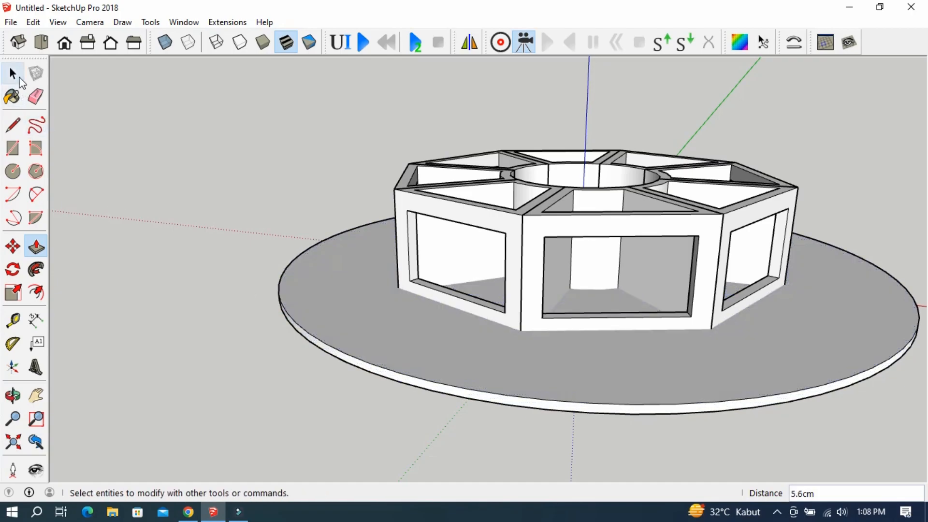
# Step: Select all of the round slab's connected geometry and make it a group
pyautogui.click(13, 73)
pyautogui.scroll(-2, 251, 270)
pyautogui.tripleClick(449, 334)
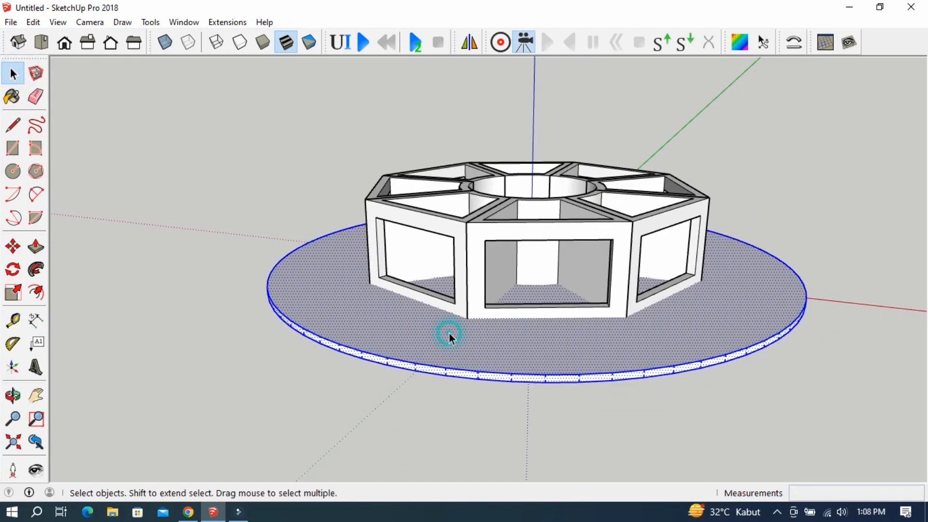
pyautogui.rightClick(314, 329)
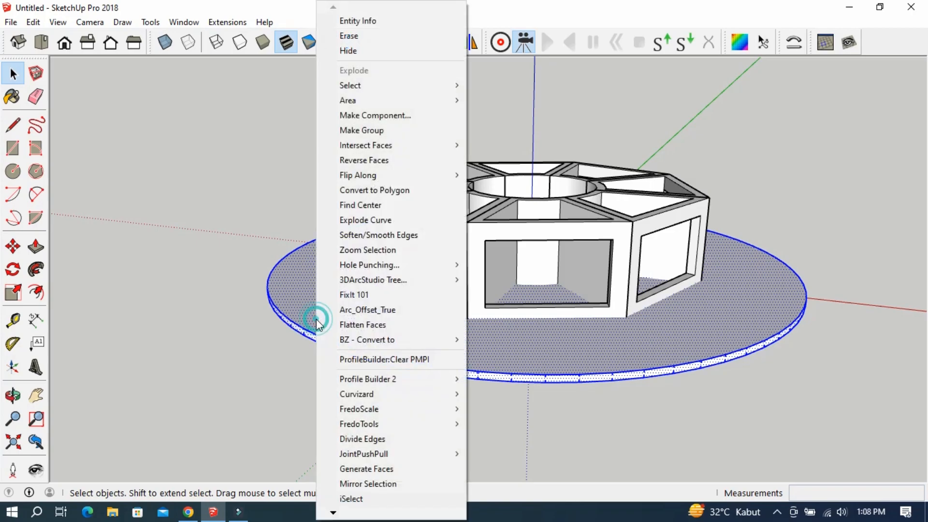
pyautogui.click(338, 134)
# Step: Select all eight wedge components of the octagonal ring and combine them into one group
pyautogui.moveTo(317, 107); pyautogui.dragTo(733, 335)
pyautogui.rightClick(553, 230)
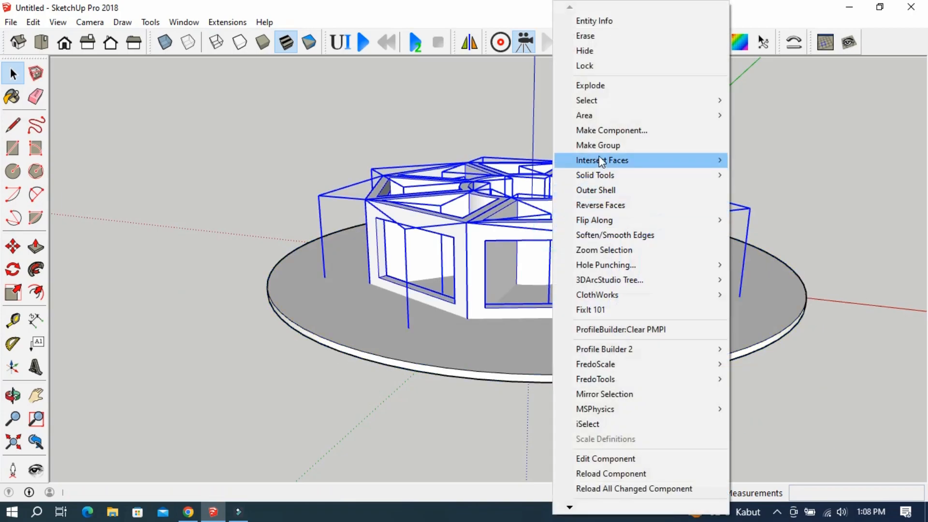
pyautogui.click(595, 144)
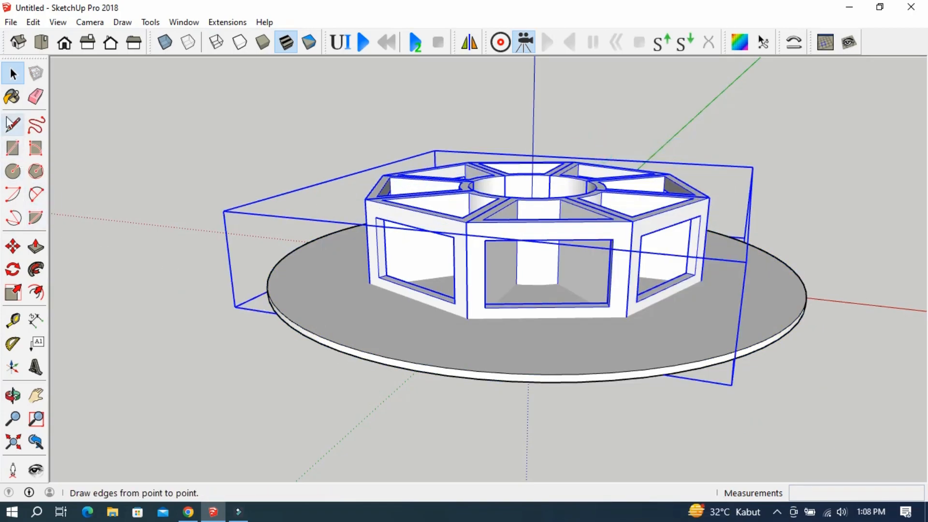
# Step: Move the round slab group straight up 82.9 cm onto the top of the octagonal base and clear the selection
pyautogui.moveTo(352, 448); pyautogui.dragTo(228, 328, button='middle')
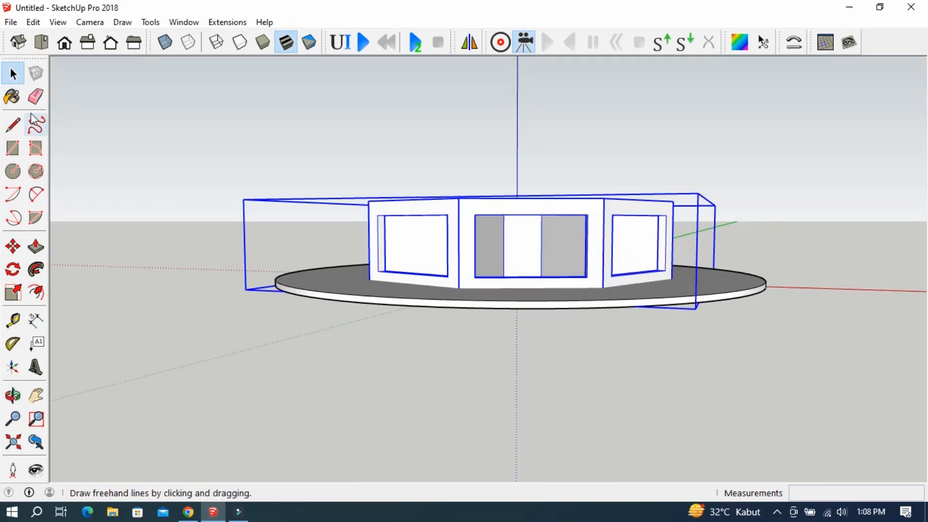
pyautogui.click(322, 273)
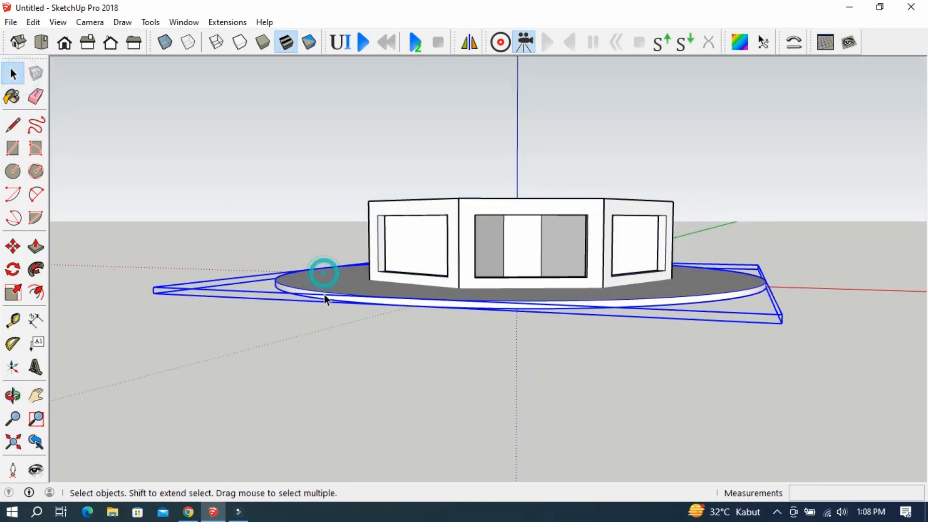
pyautogui.click(13, 246)
pyautogui.click(467, 309)
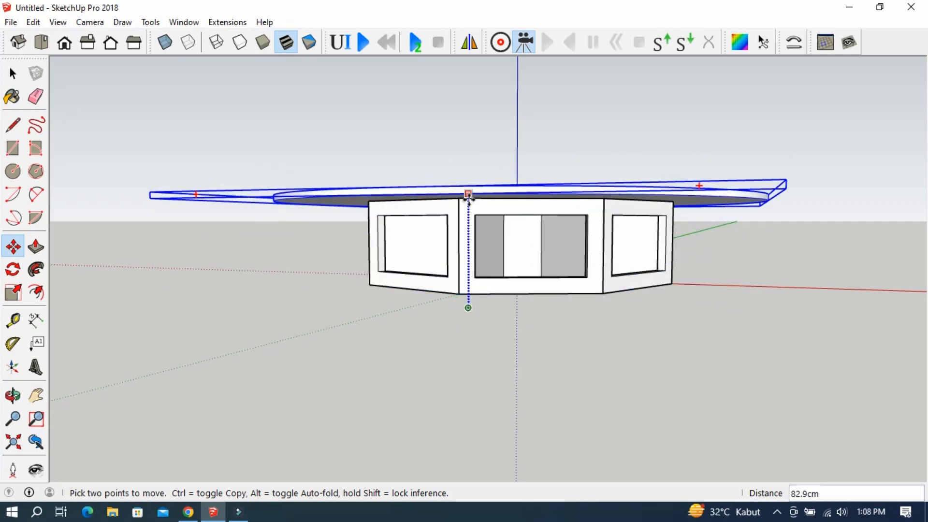
pyautogui.click(459, 198)
pyautogui.moveTo(460, 198); pyautogui.dragTo(441, 260, button='middle')
pyautogui.scroll(3, 484, 292)
pyautogui.moveTo(485, 292); pyautogui.dragTo(452, 303, button='middle')
pyautogui.scroll(-1, 439, 283)
pyautogui.scroll(-2, 270, 312)
pyautogui.scroll(2, 506, 149)
pyautogui.click(12, 73)
pyautogui.click(233, 111)
pyautogui.scroll(-1, 587, 376)
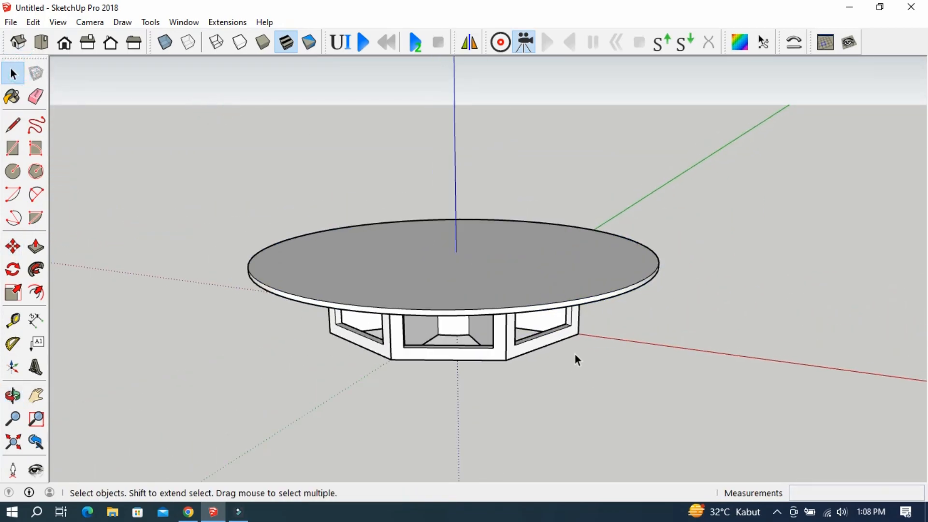
# Step: Pick the 0136_Charcoal paint material from the Colors-Named collection
pyautogui.click(13, 96)
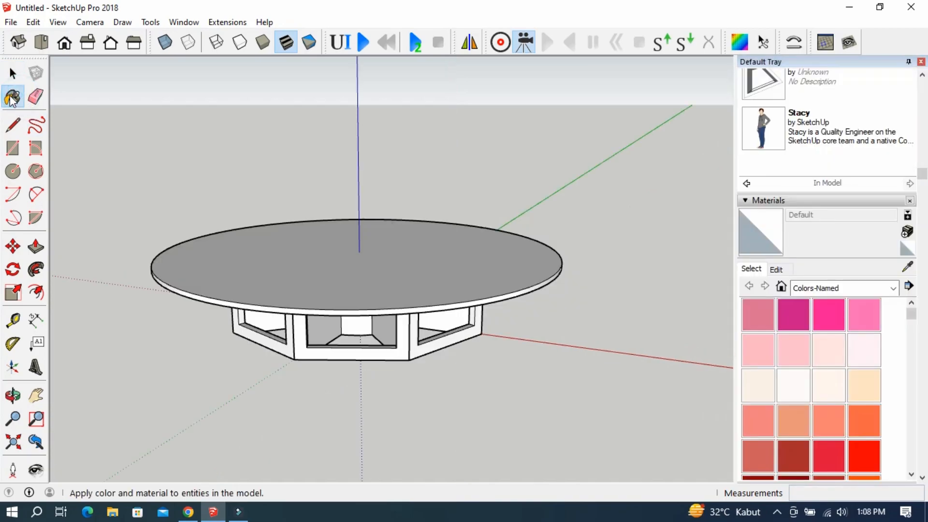
pyautogui.click(814, 289)
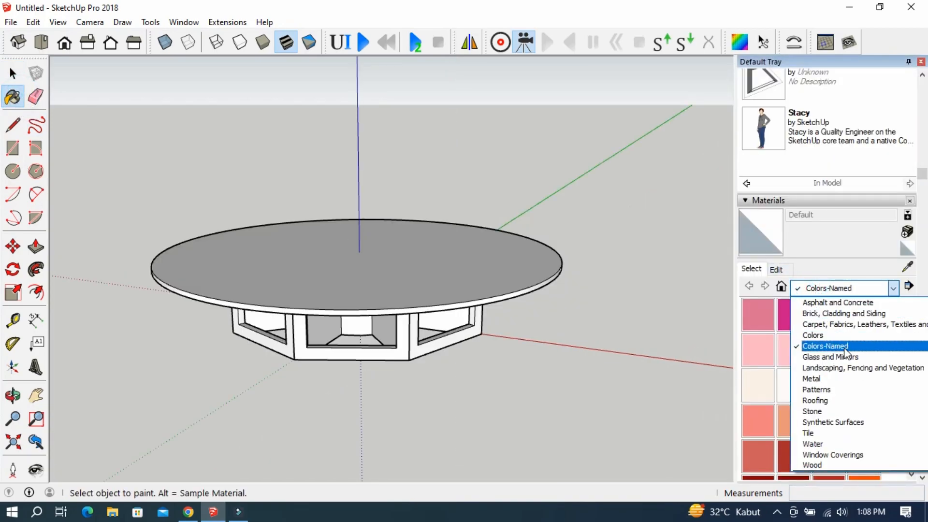
pyautogui.click(844, 347)
pyautogui.scroll(-10, 841, 370)
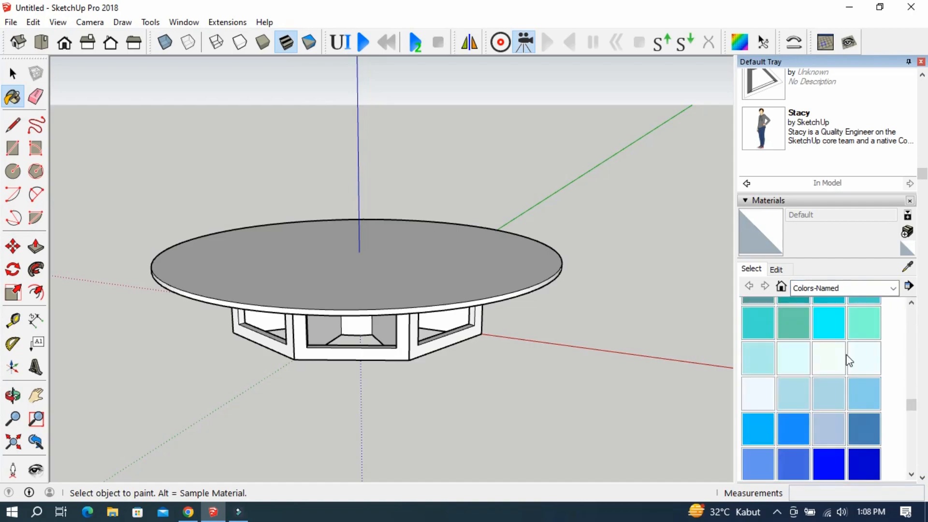
pyautogui.scroll(-8, 848, 360)
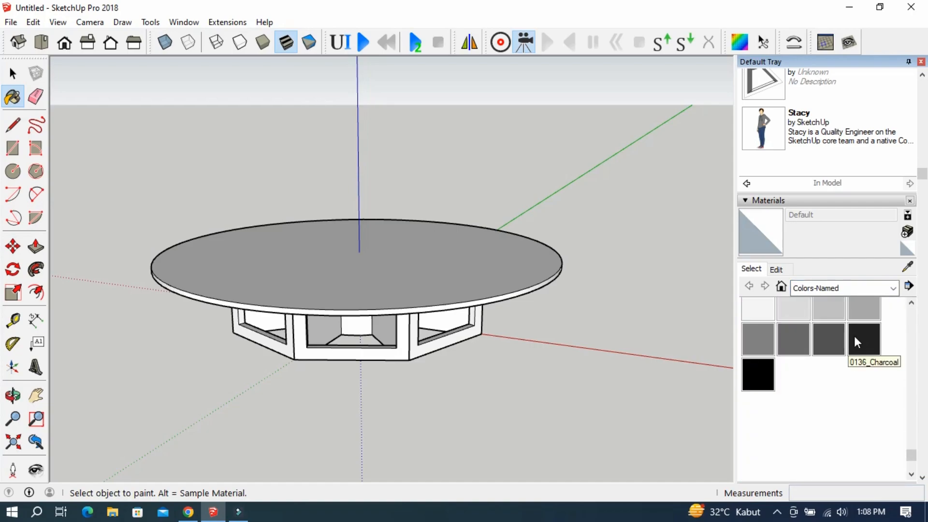
pyautogui.click(856, 341)
# Step: Open the front wedge component inside the base group for editing and select all of its connected geometry
pyautogui.click(12, 77)
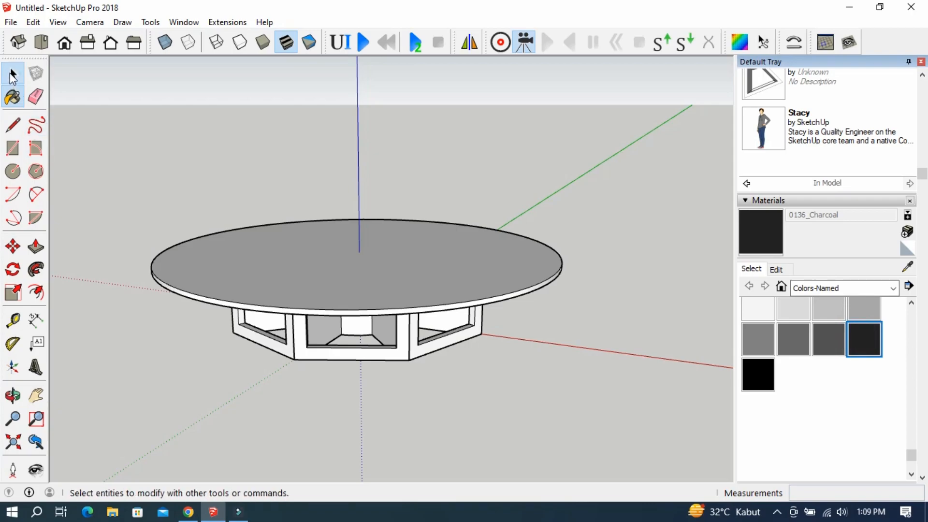
pyautogui.click(13, 76)
pyautogui.doubleClick(374, 356)
pyautogui.tripleClick(373, 355)
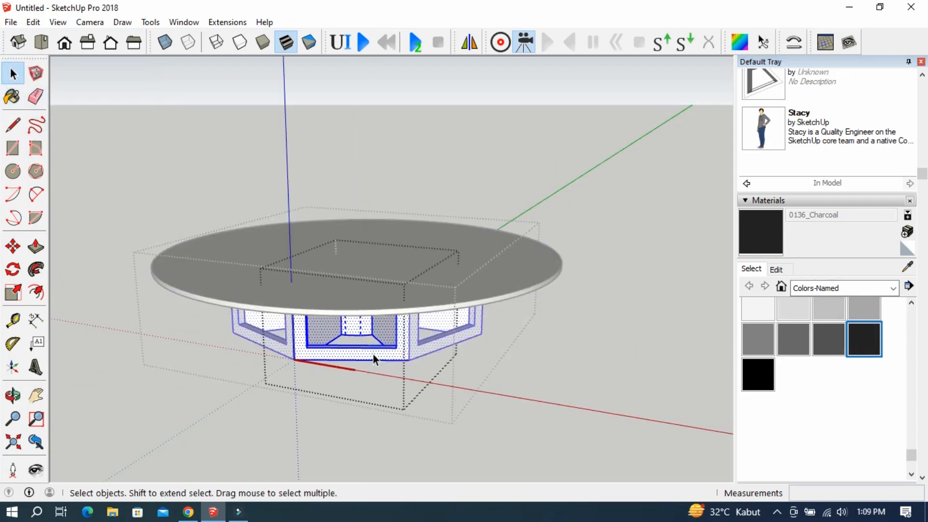
# Step: Paint the selected wedge geometry with 0136_Charcoal and leave the component's editing mode
pyautogui.click(760, 242)
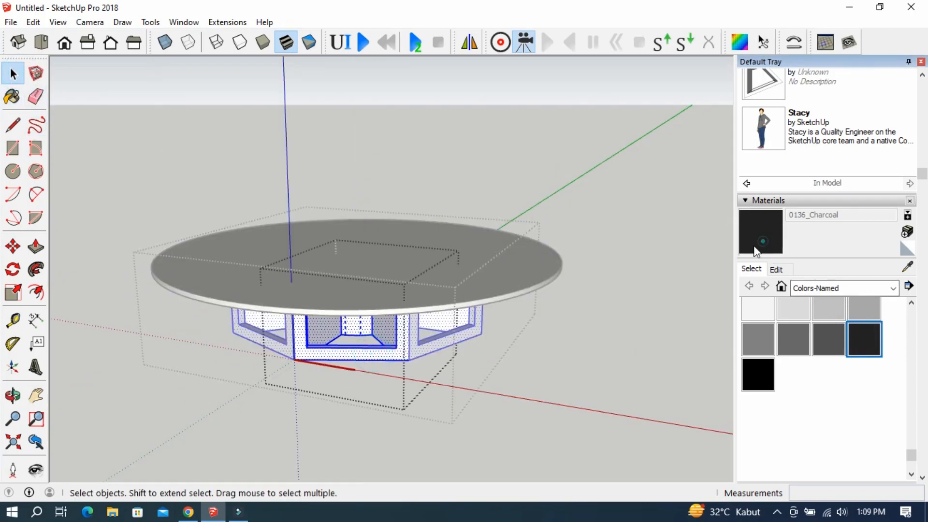
pyautogui.click(406, 342)
pyautogui.click(12, 74)
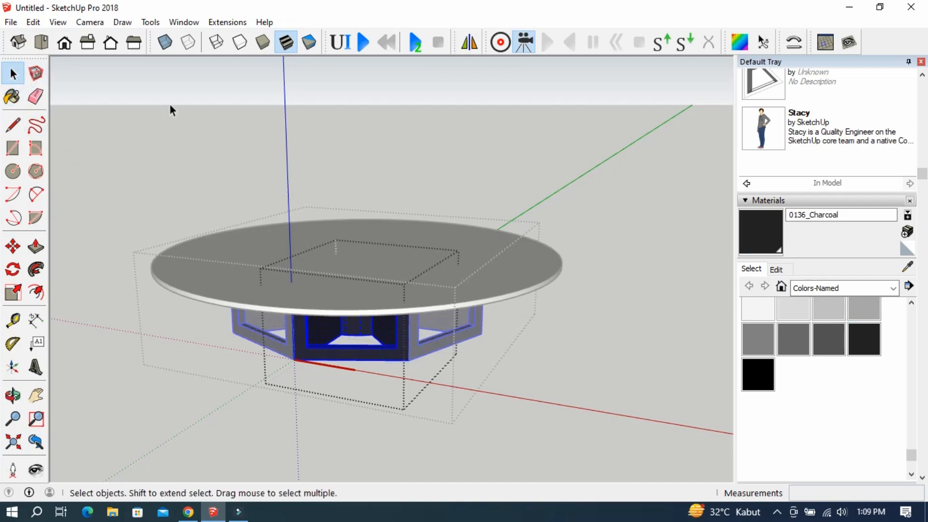
pyautogui.click(170, 103)
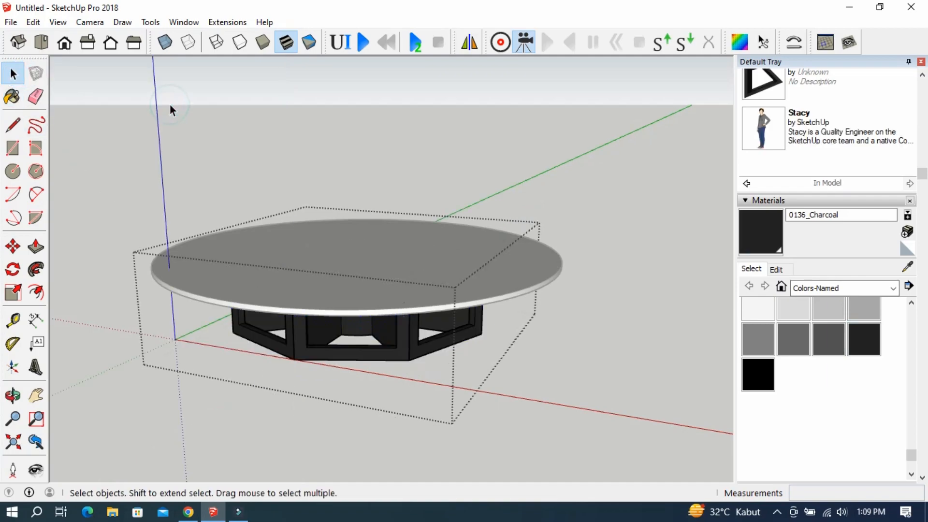
# Step: Paint the round tabletop group with Translucent Glass Dark Green from the Glass and Mirrors collection and close the materials tray
pyautogui.click(799, 288)
pyautogui.click(826, 360)
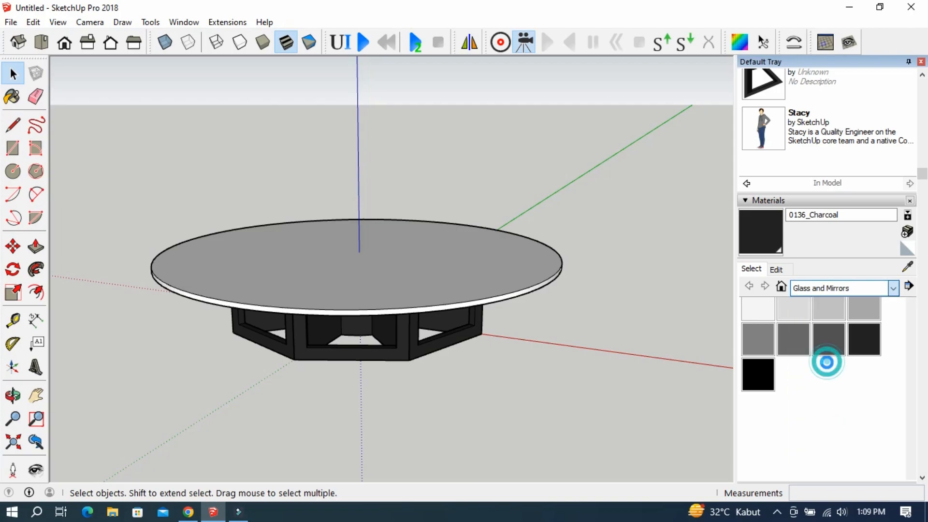
pyautogui.click(748, 344)
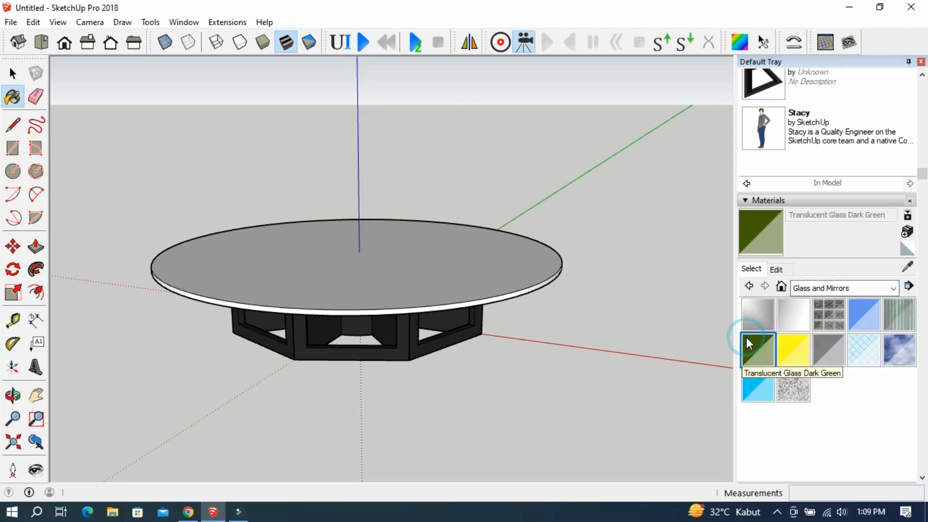
pyautogui.click(492, 288)
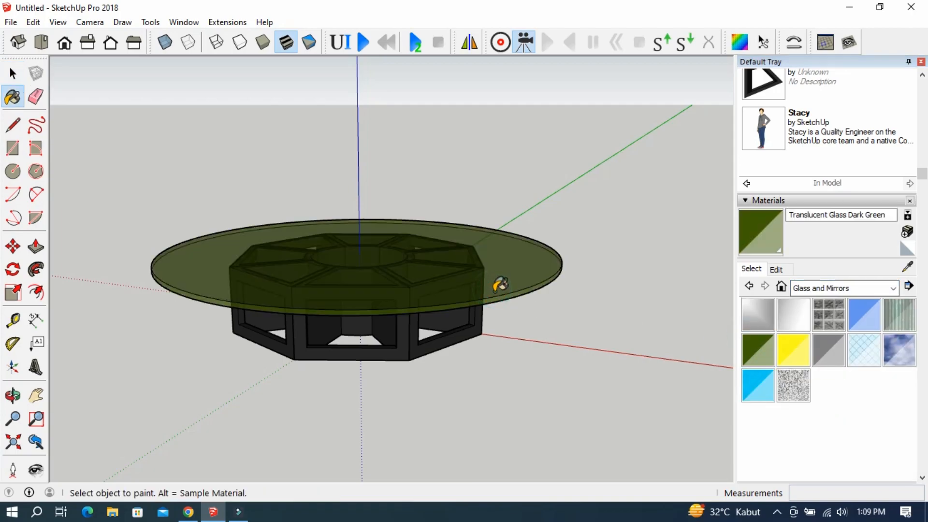
pyautogui.click(13, 74)
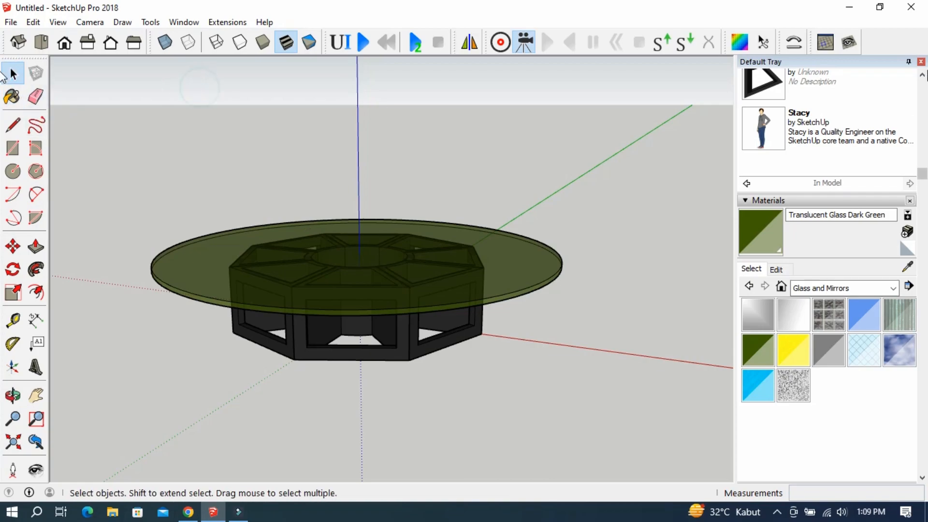
pyautogui.click(920, 62)
# Step: Examine the finished table from several sides and from above, checking the glass top and the charcoal octagonal base
pyautogui.moveTo(683, 240); pyautogui.dragTo(348, 342, button='middle')
pyautogui.moveTo(665, 314); pyautogui.dragTo(400, 290, button='middle')
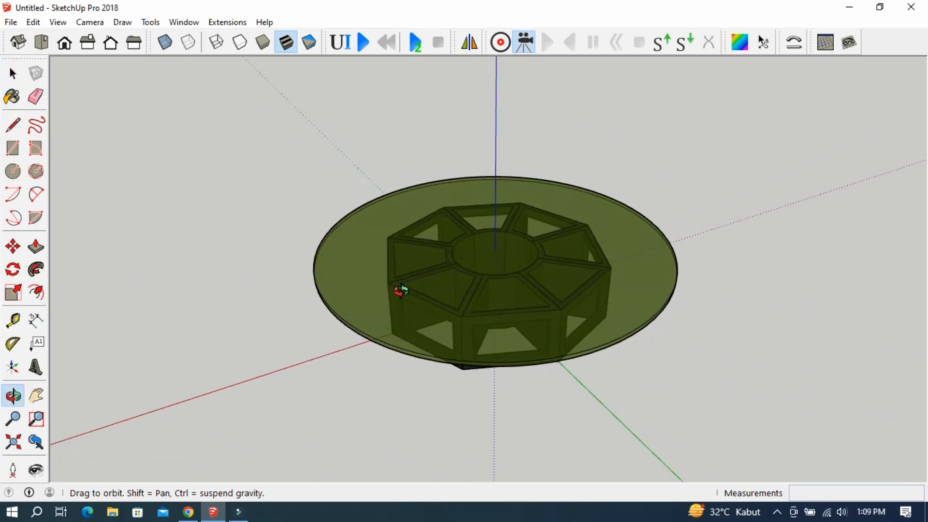
pyautogui.moveTo(662, 310); pyautogui.dragTo(378, 271, button='middle')
pyautogui.moveTo(739, 325); pyautogui.dragTo(457, 301, button='middle')
pyautogui.moveTo(493, 340); pyautogui.dragTo(725, 221, button='middle')
pyautogui.moveTo(392, 313); pyautogui.dragTo(474, 400, button='middle')
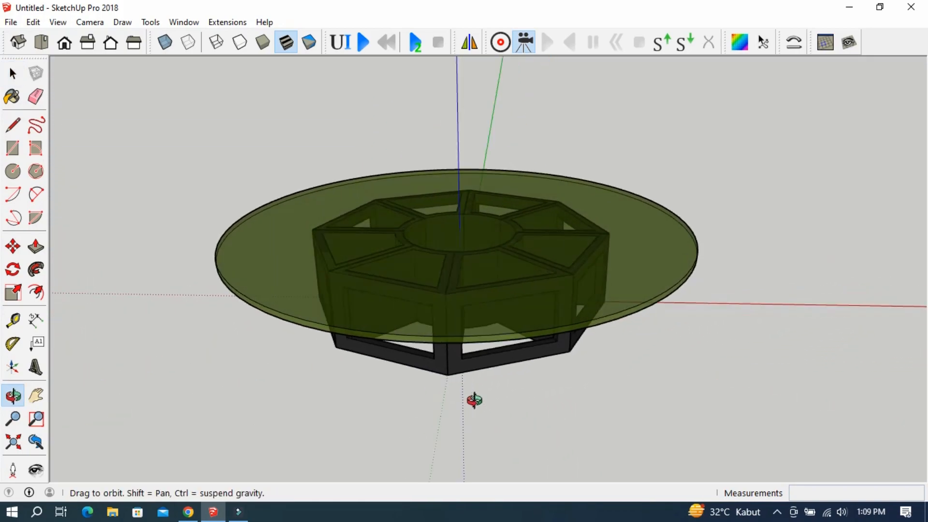
pyautogui.moveTo(607, 361); pyautogui.dragTo(532, 393, button='middle')
pyautogui.moveTo(320, 373); pyautogui.dragTo(451, 335, button='middle')
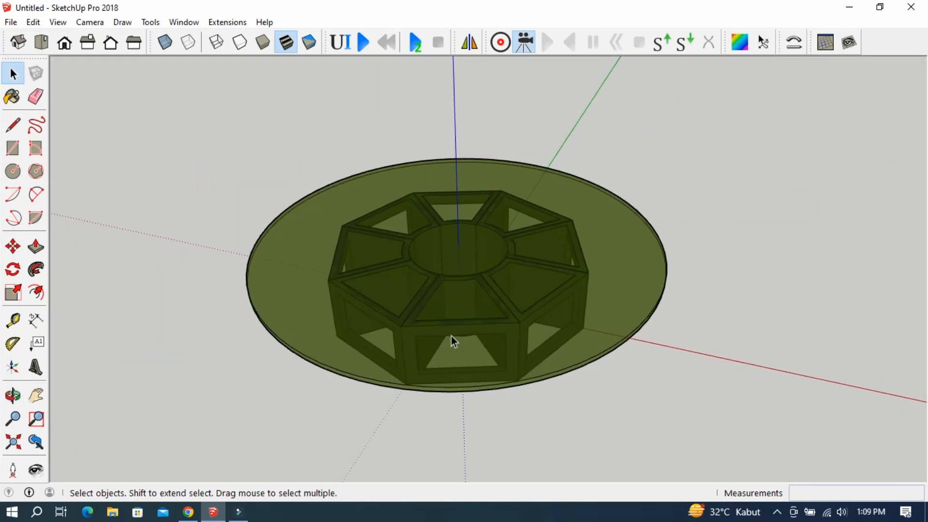
pyautogui.scroll(2, 509, 307)
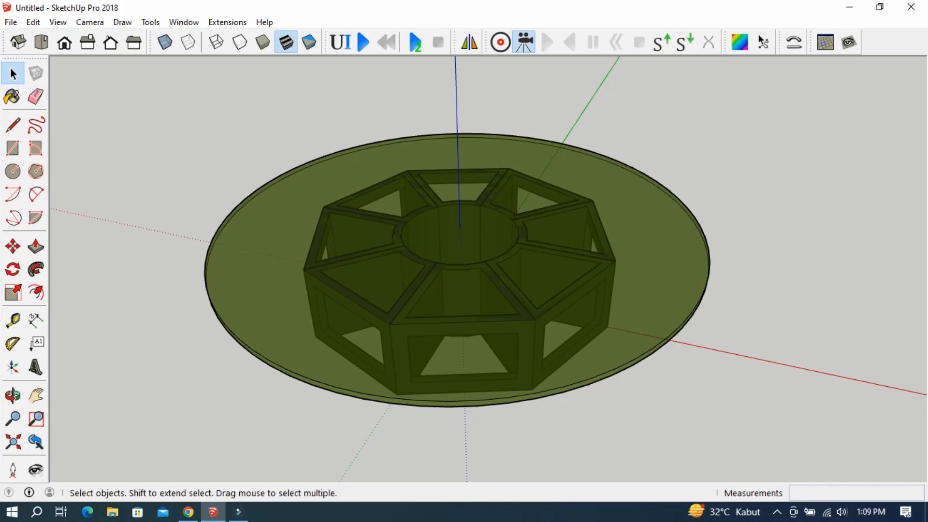